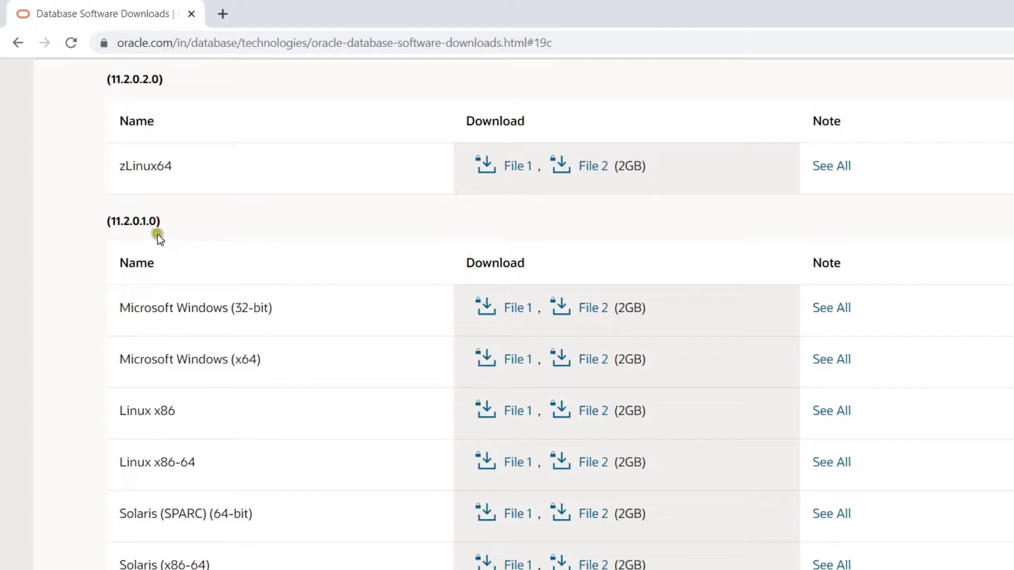
Leave Chrome's Oracle 11g downloads page and bring up the File Explorer window showing Program Files (x86)
left_click_drag(70, 178, 131, 176)
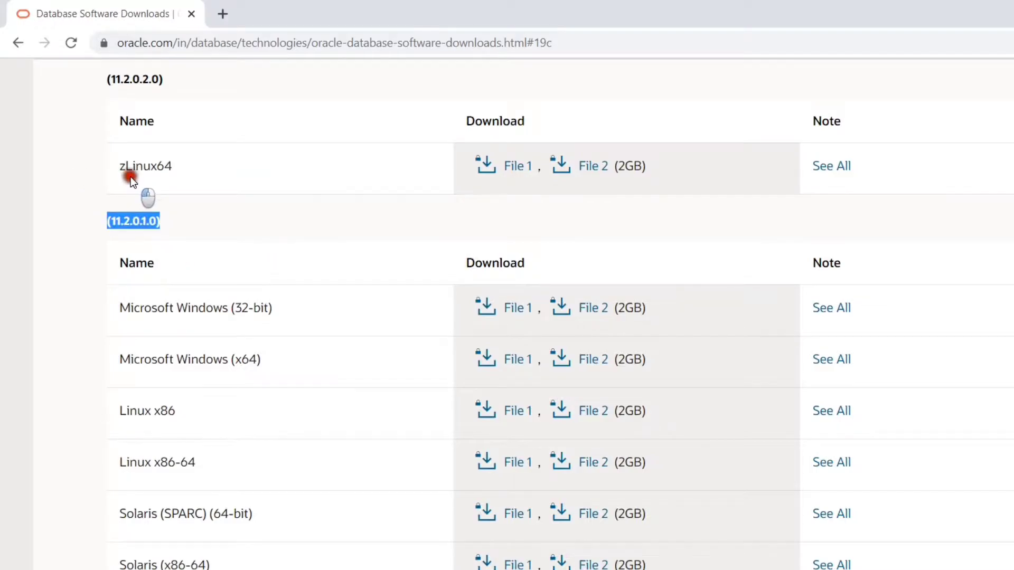
scroll(132, 177, "up", 3)
scroll(131, 176, "down", 1)
scroll(131, 177, "up", 3)
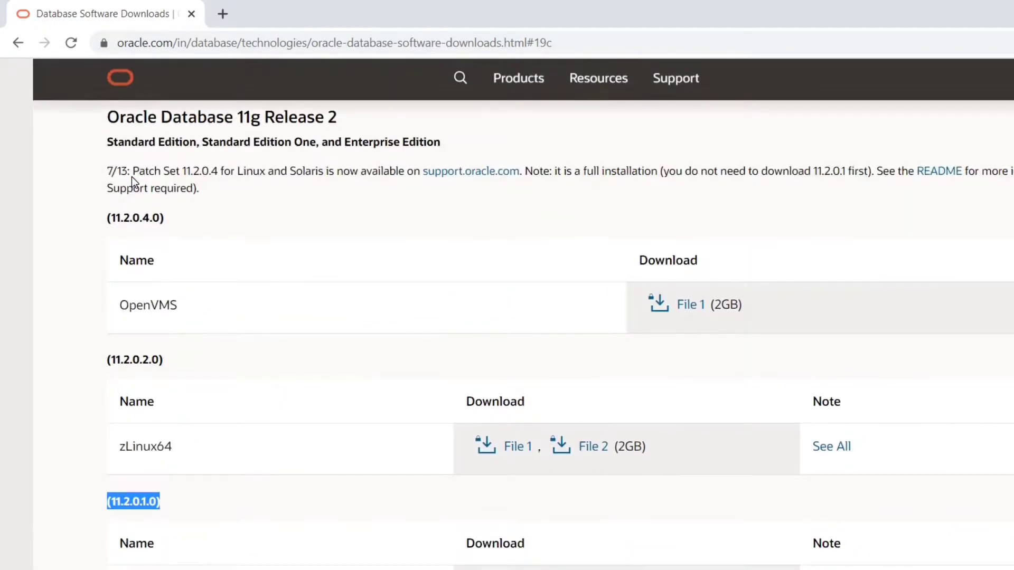
scroll(131, 177, "down", 5)
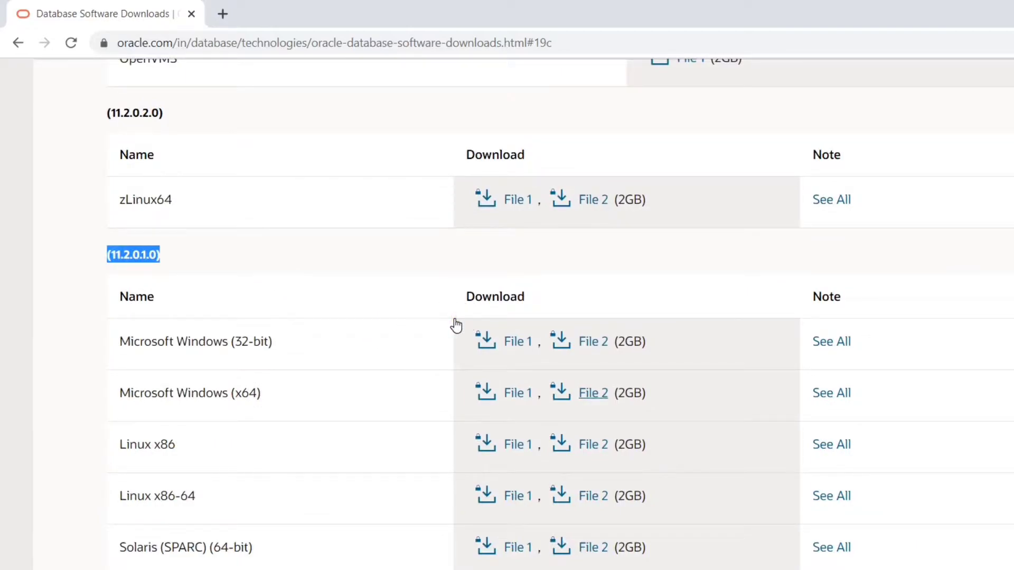
mouse_move(422, 568)
left_click(422, 522)
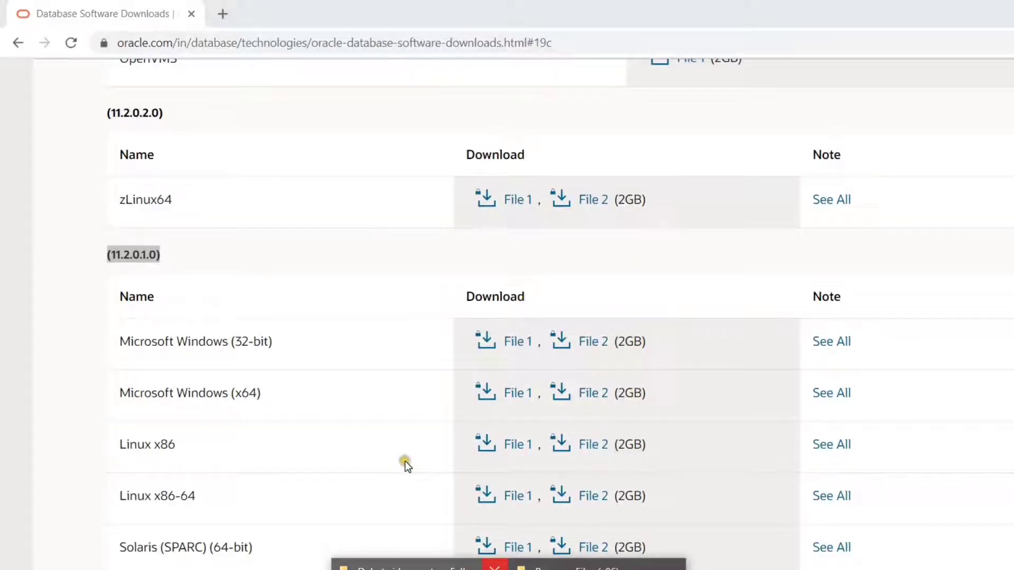
left_click(404, 461)
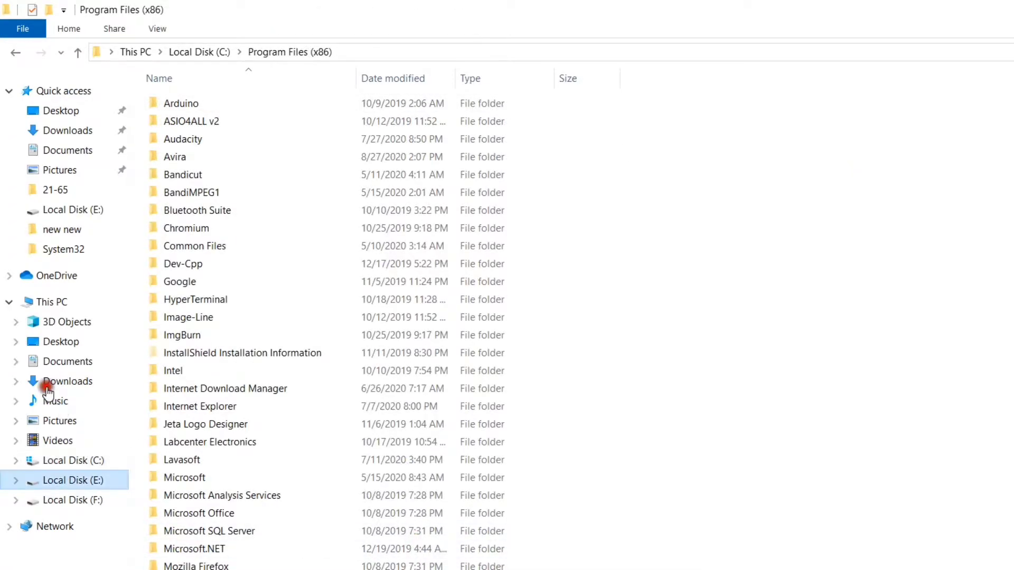
Navigate to Local Disk (E:) > Software > Oracle SQL 2
left_click(66, 480)
key("s")
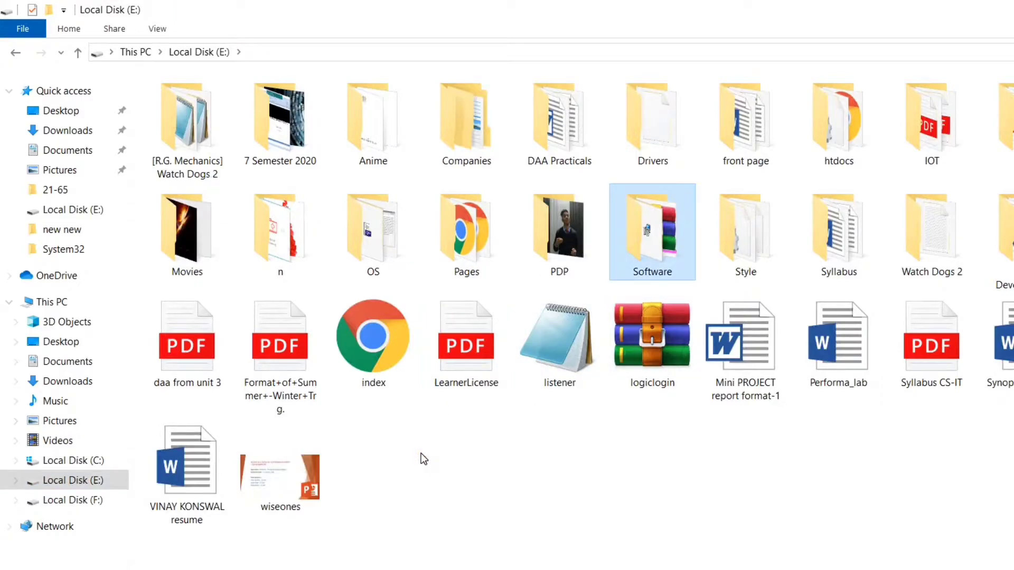
key("Return")
key("Right")
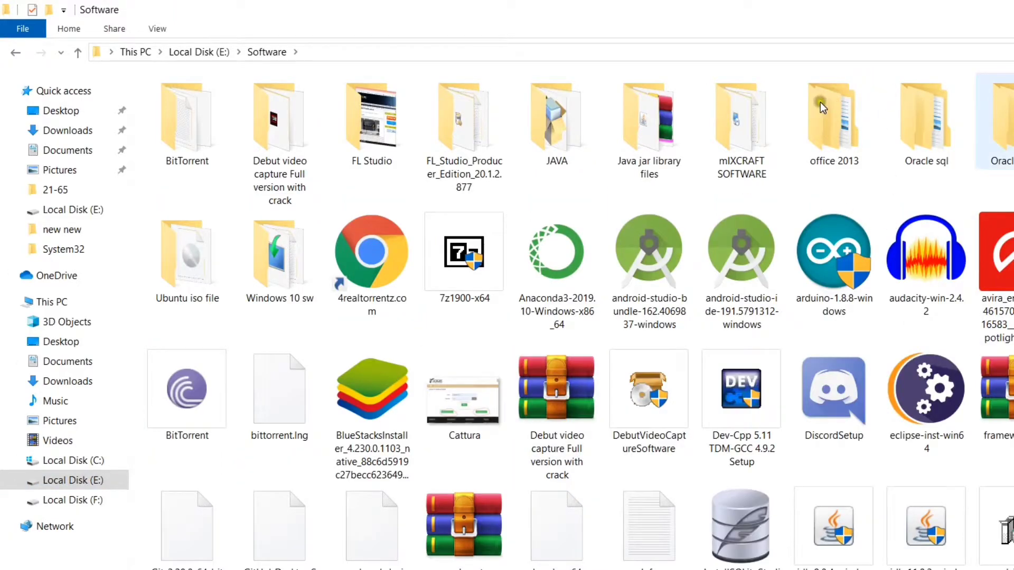
key("Left")
key("Right")
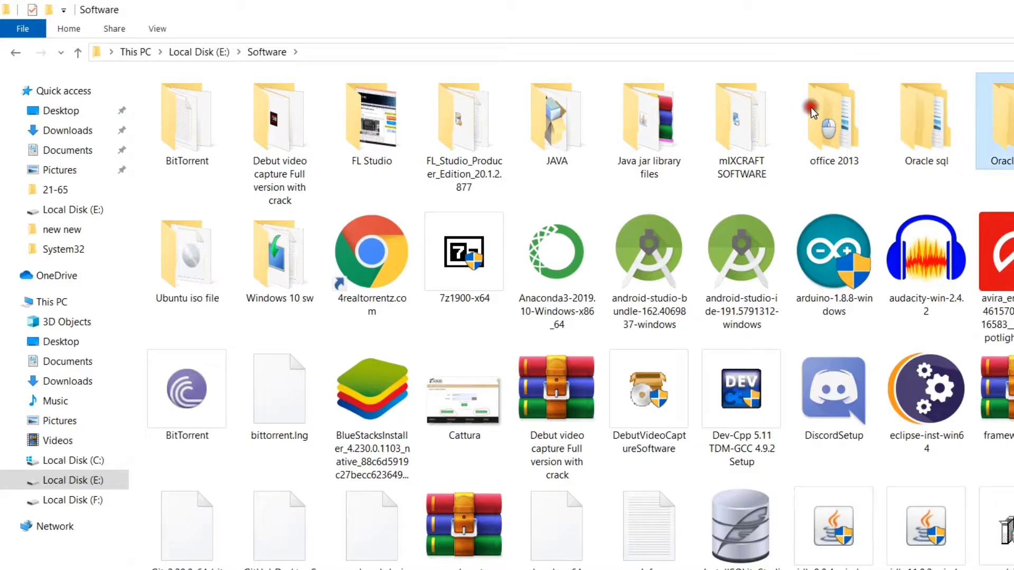
key("Return")
Select both database zip archives in the Oracle SQL 2 folder
key("Down")
key("Up")
key("Down")
key("Up")
key("Down")
key("Up")
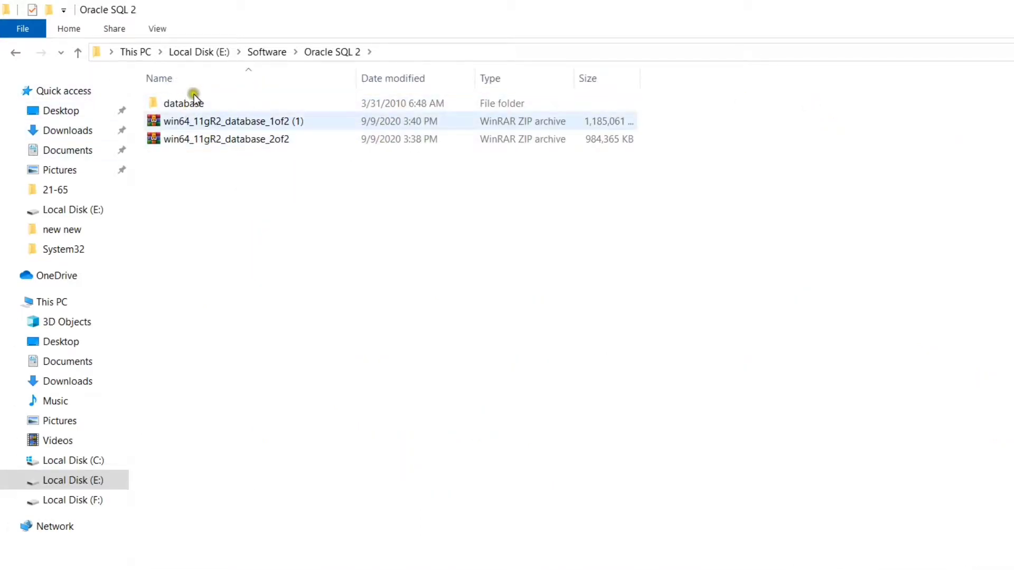
key("Down")
key("shift+Up")
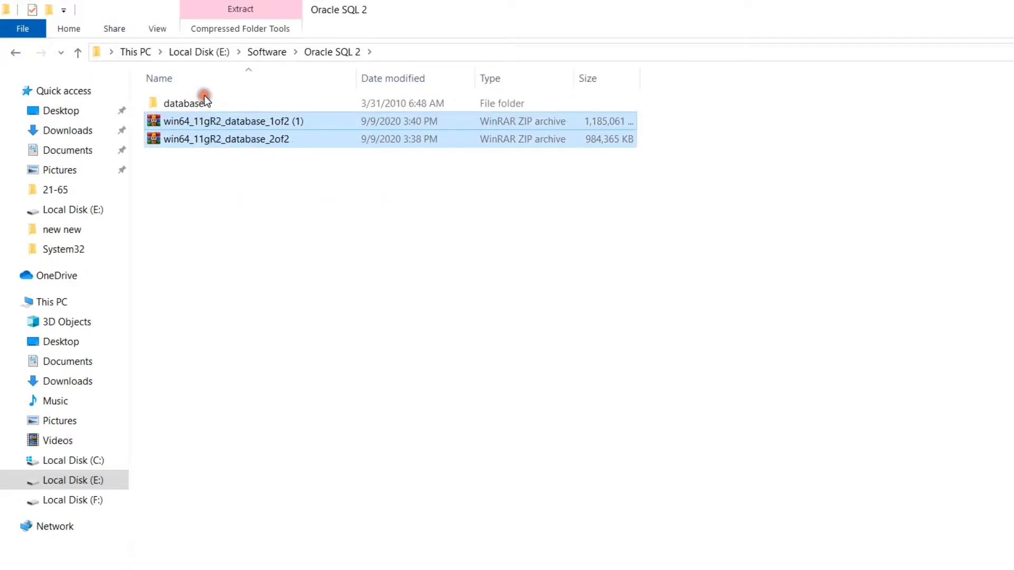
Open the already-extracted database folder and run setup
right_click(255, 120)
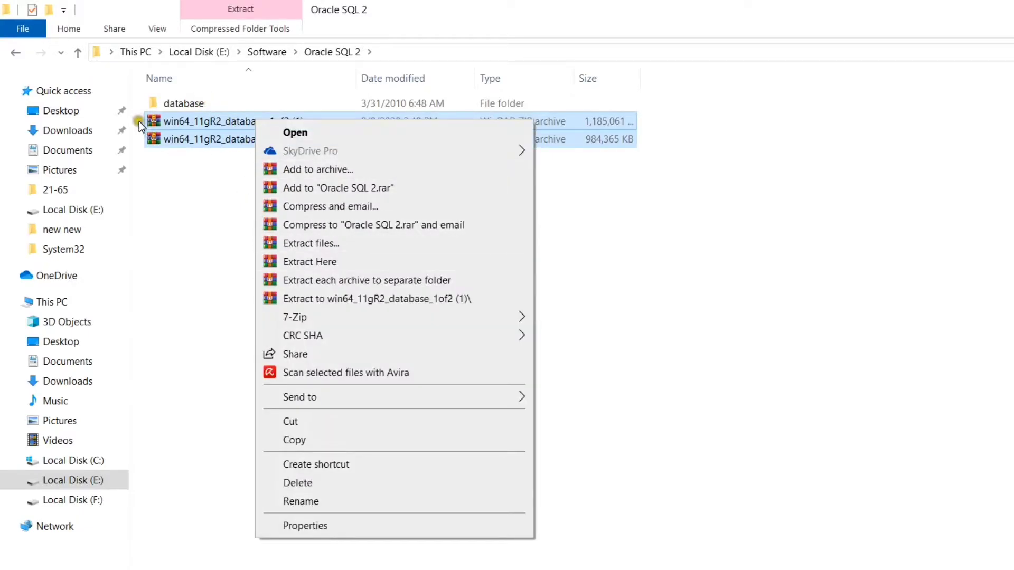
left_click(133, 170)
left_click(147, 80)
double_click(147, 80)
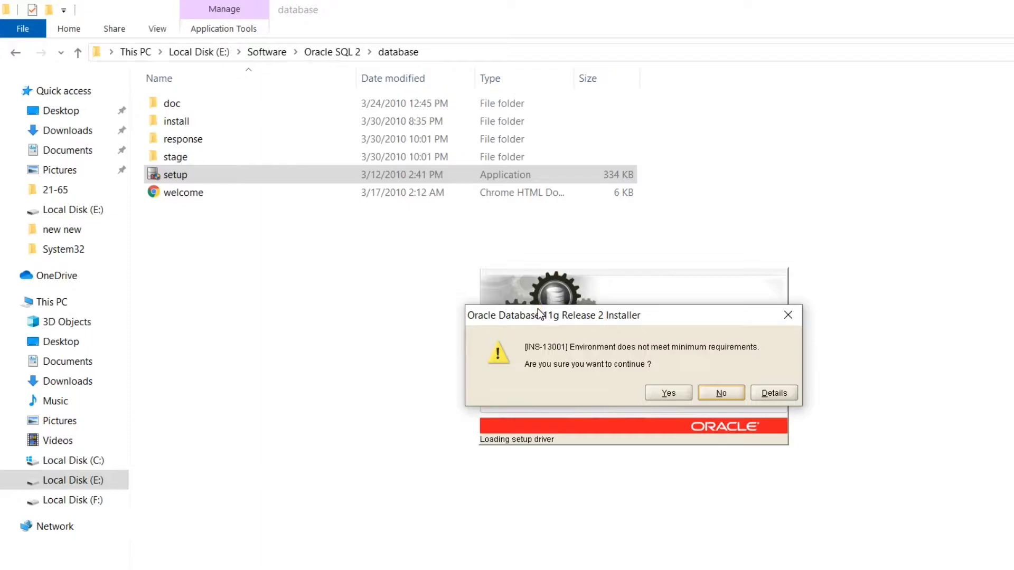
Accept INS-13001, skip security updates with no email, create a database, and choose Desktop Class
key("alt+y")
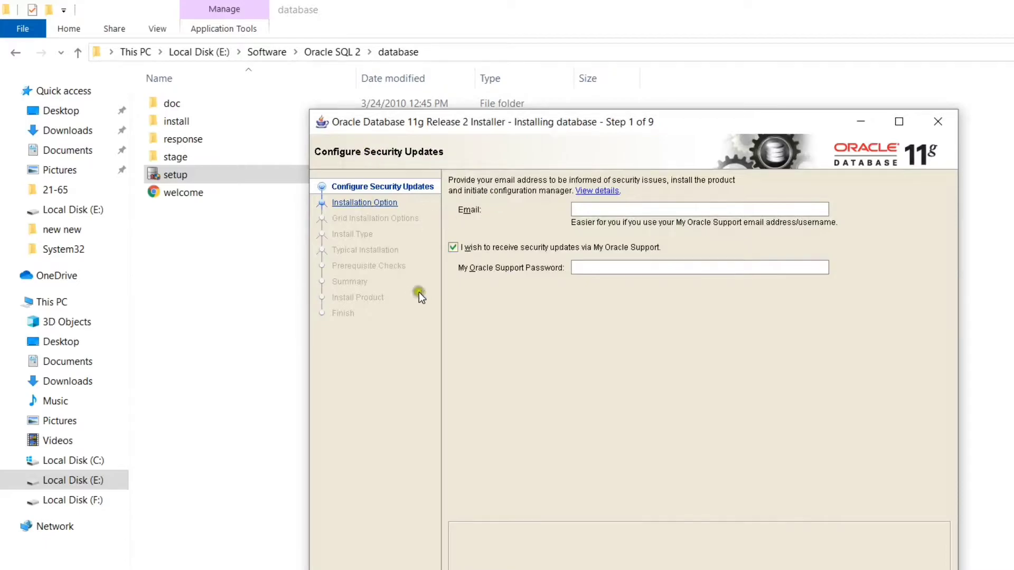
key("alt+w")
key("alt+n")
key("alt+y")
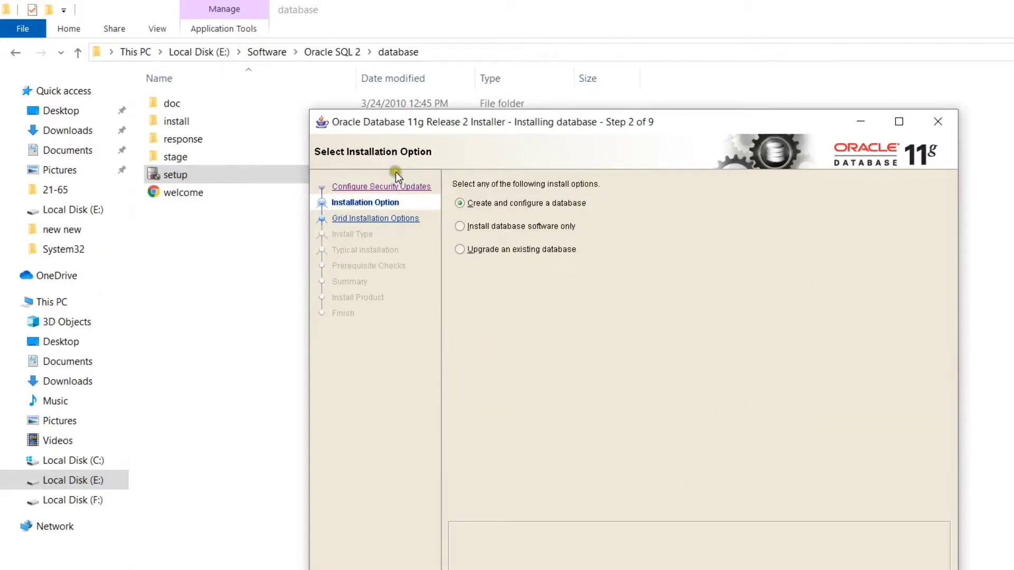
key("Up")
key("Up")
key("Up")
left_click(673, 469)
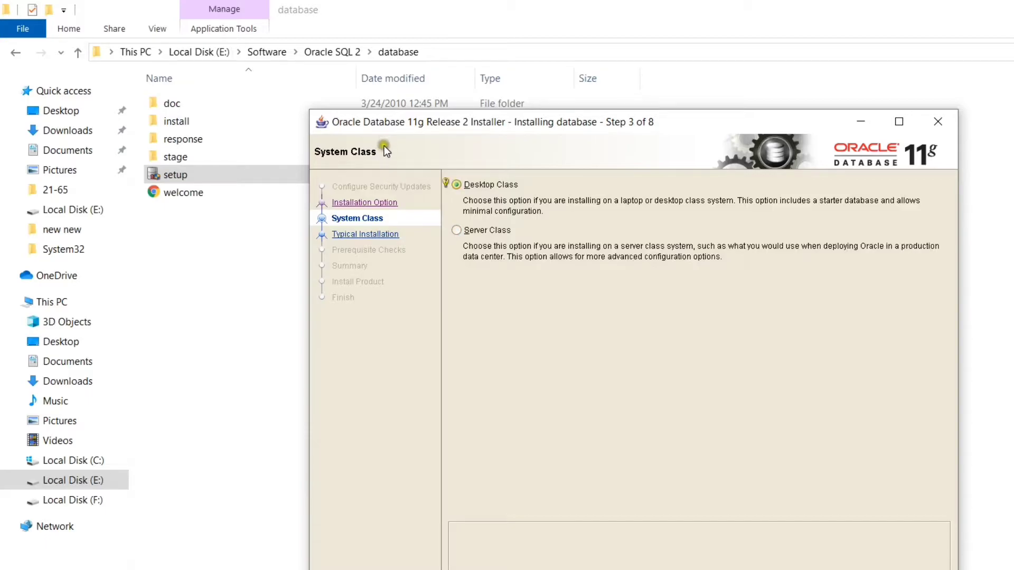
left_click(431, 184)
Advance to Typical Install Configuration and browse the Oracle base location without changing it
key("alt+n")
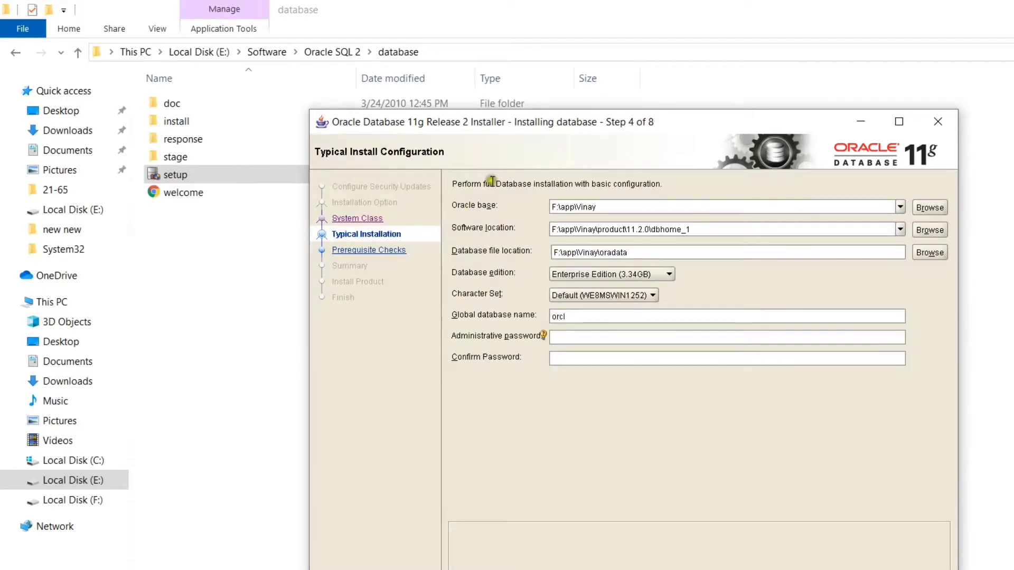
key("alt+r")
left_click(575, 275)
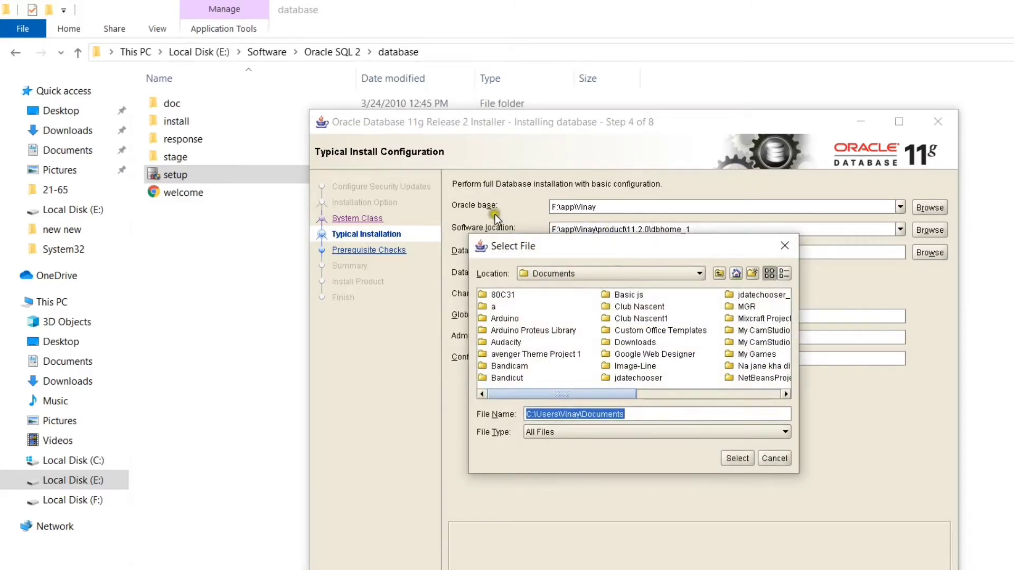
key("Escape")
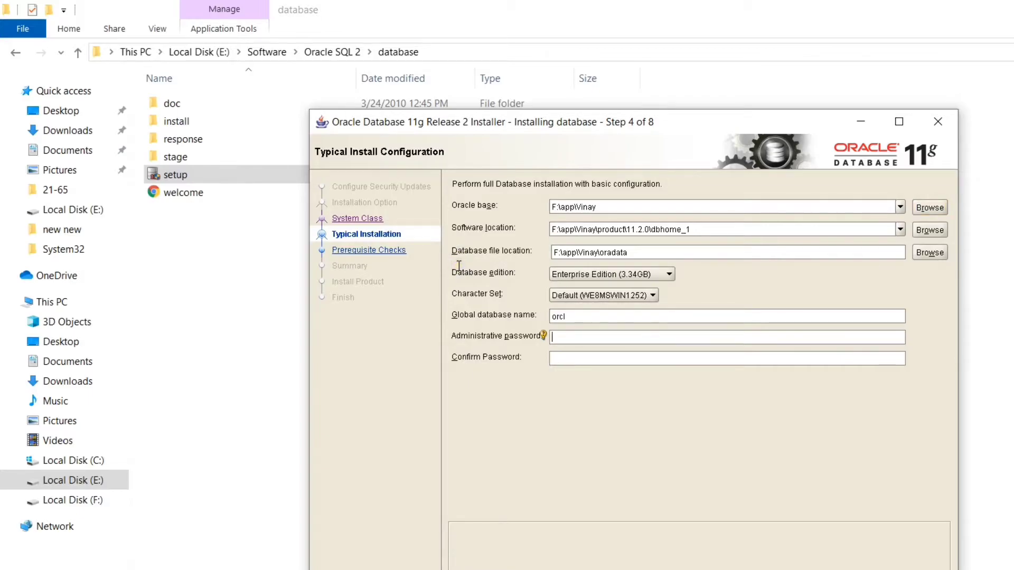
Enter and confirm the admin password, rename the global database to orcl1, and accept the password warning
type("orcl")
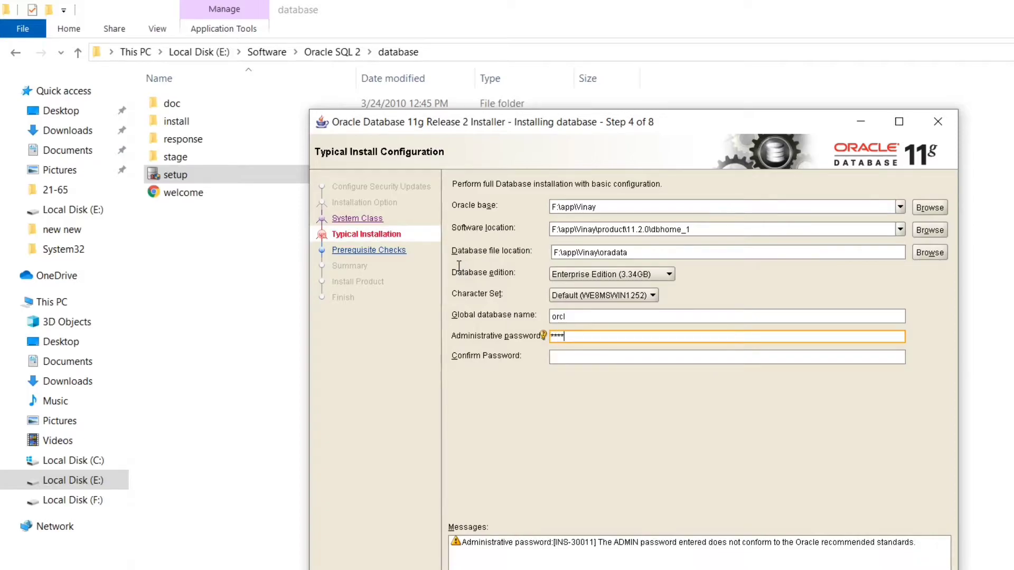
key("Tab")
type("orcl")
key("Return")
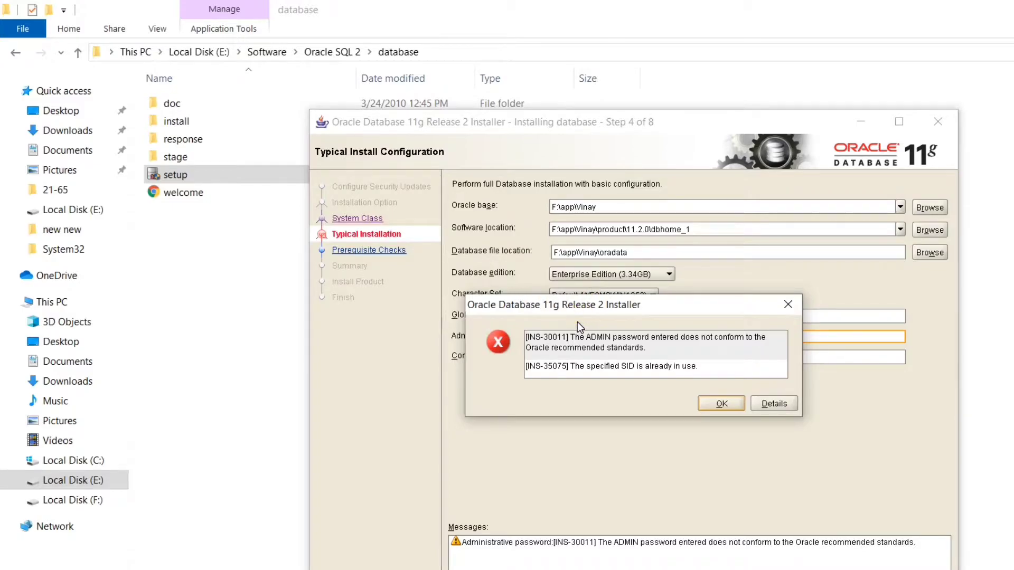
key("Return")
type("1")
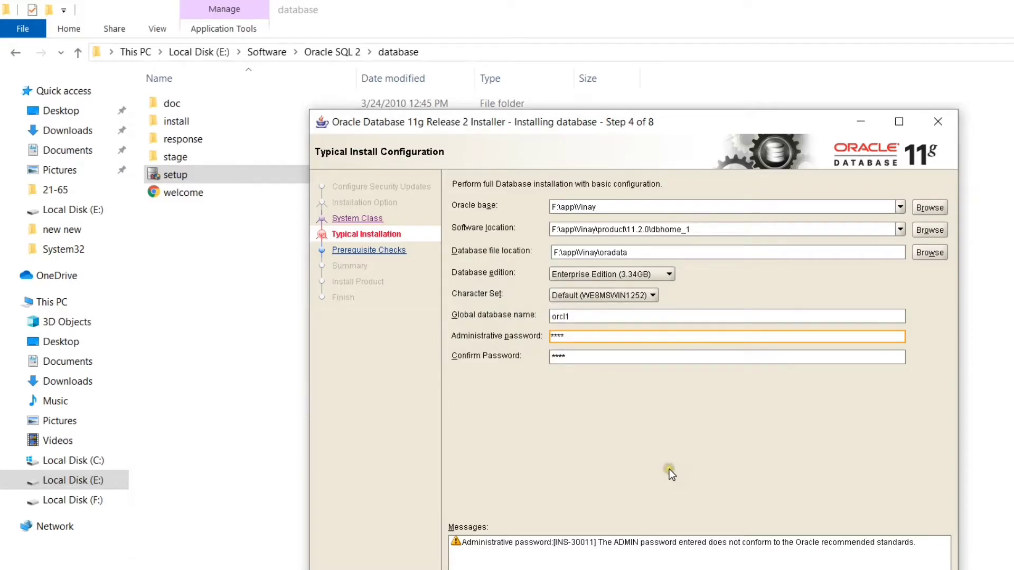
key("alt+n")
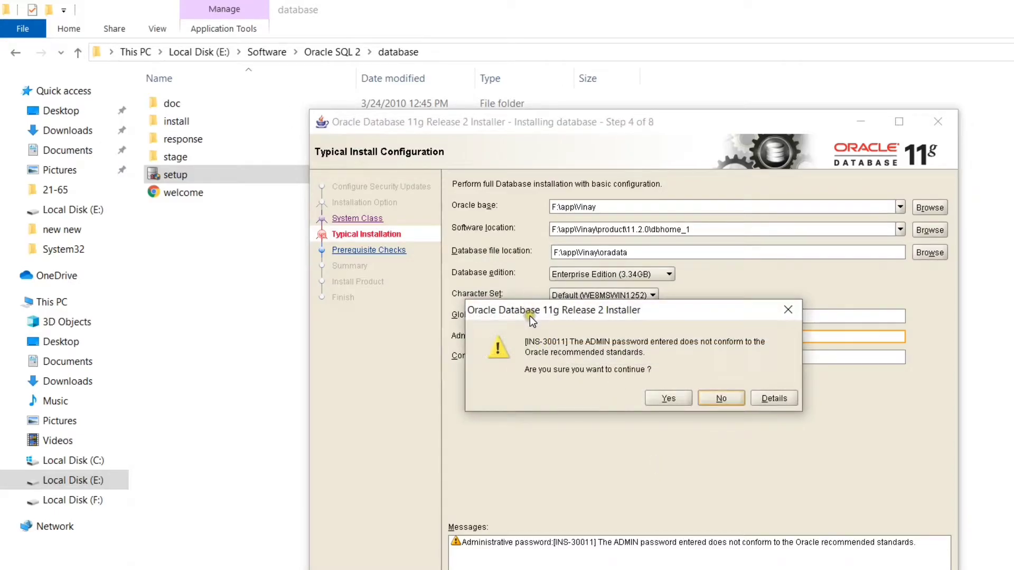
key("alt+y")
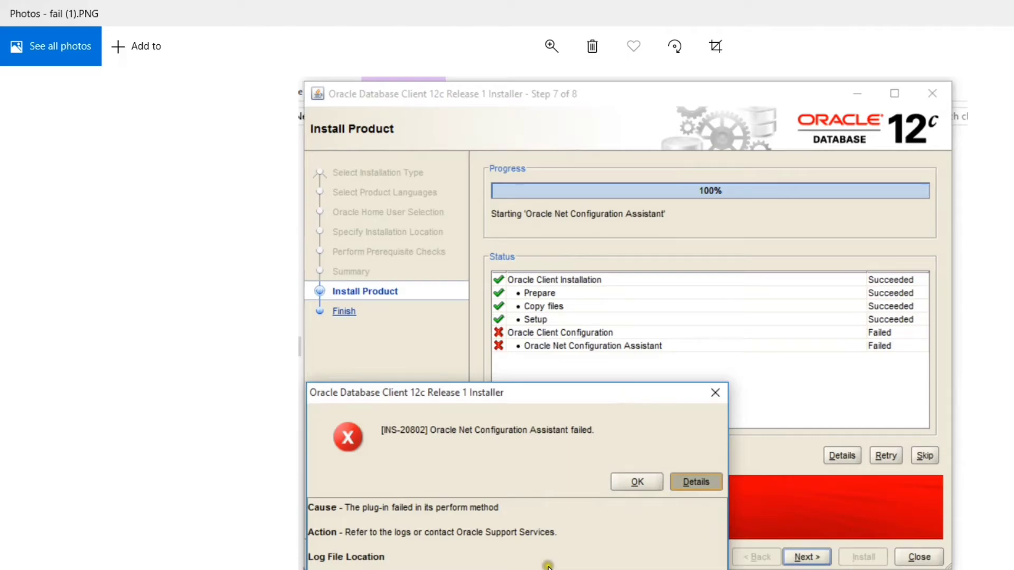
Scroll through the Oracle installer failure screenshots, such as fail (1).PNG, then close Photos
scroll(592, 367, "up", 1)
scroll(632, 293, "down", 1)
scroll(632, 294, "down", 2)
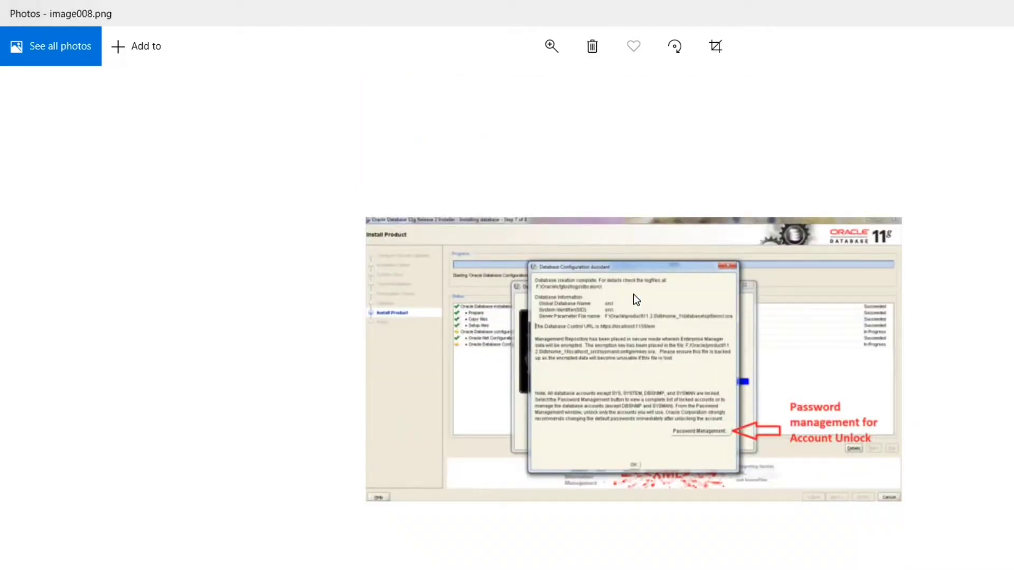
scroll(632, 294, "down", 1)
scroll(635, 300, "down", 1)
scroll(633, 295, "down", 1)
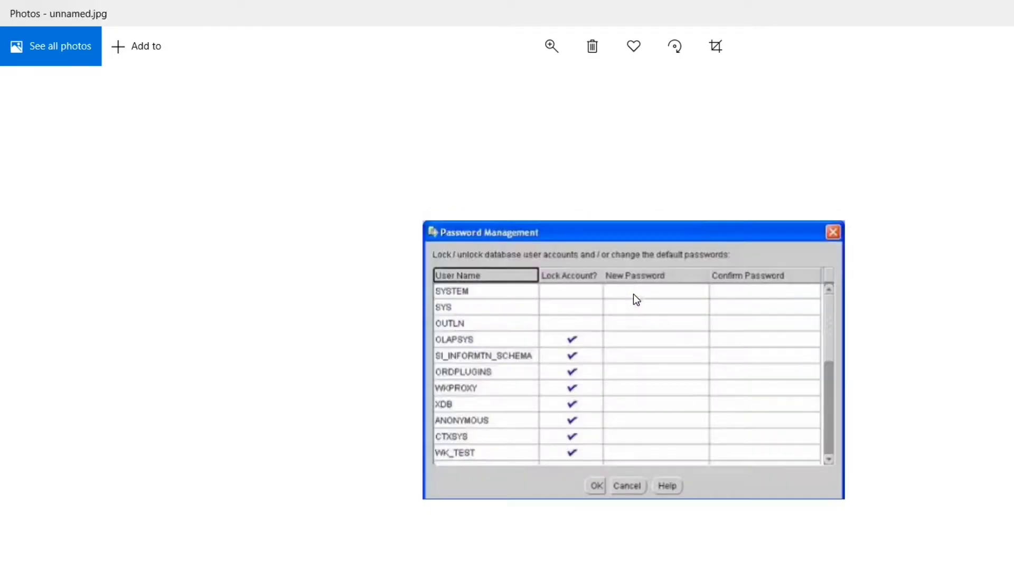
scroll(634, 296, "up", 1)
scroll(633, 296, "down", 2)
scroll(633, 294, "down", 1)
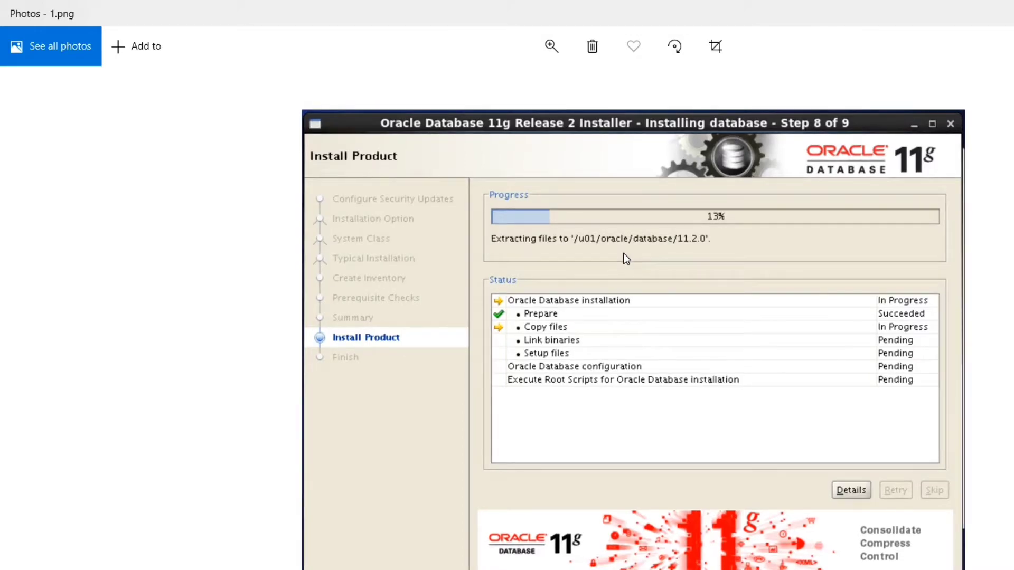
scroll(623, 252, "down", 1)
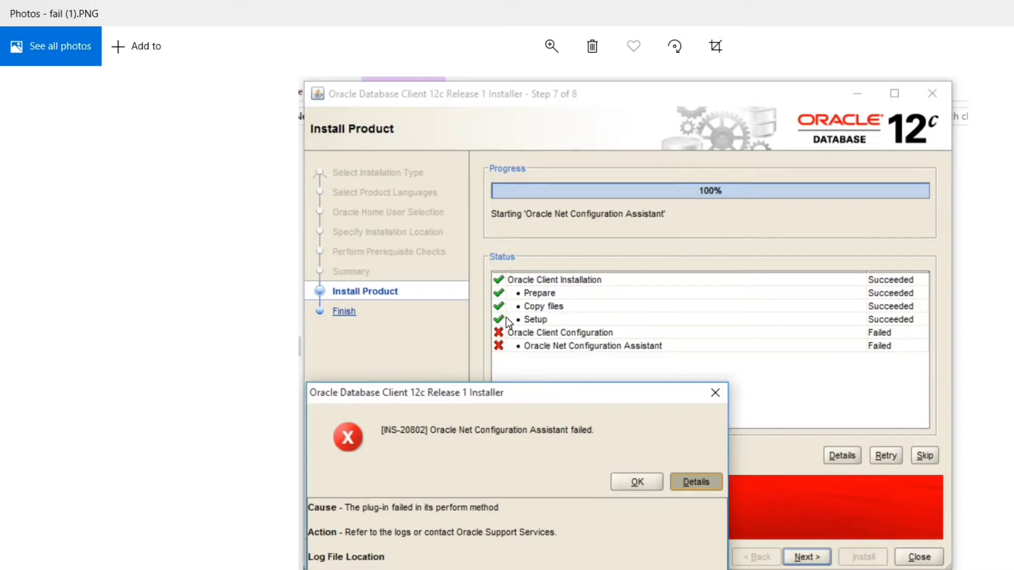
left_click(942, 16)
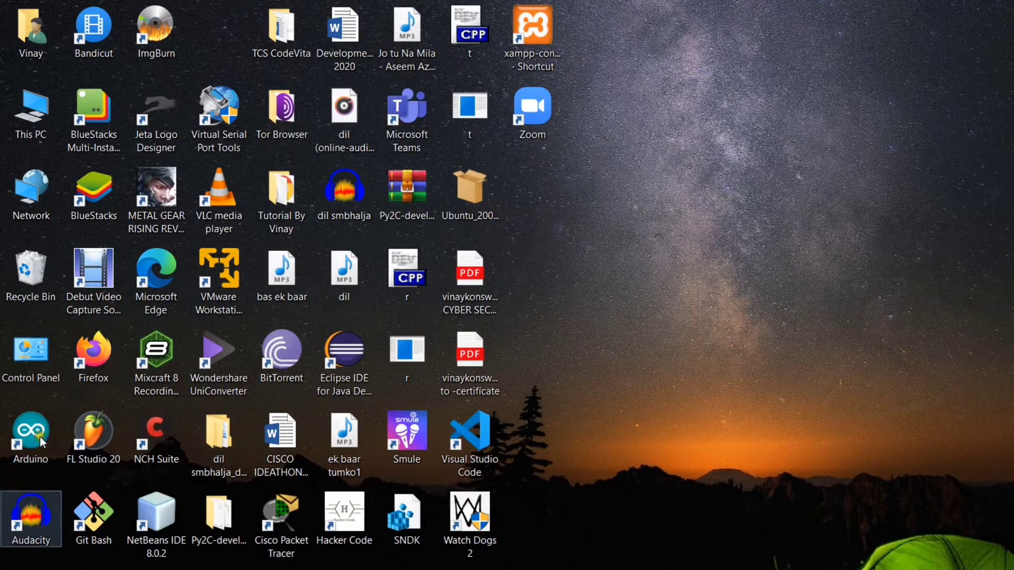
Launch Universal Installer from the Start menu's Oracle - OraDb11g_home1 group
key("super")
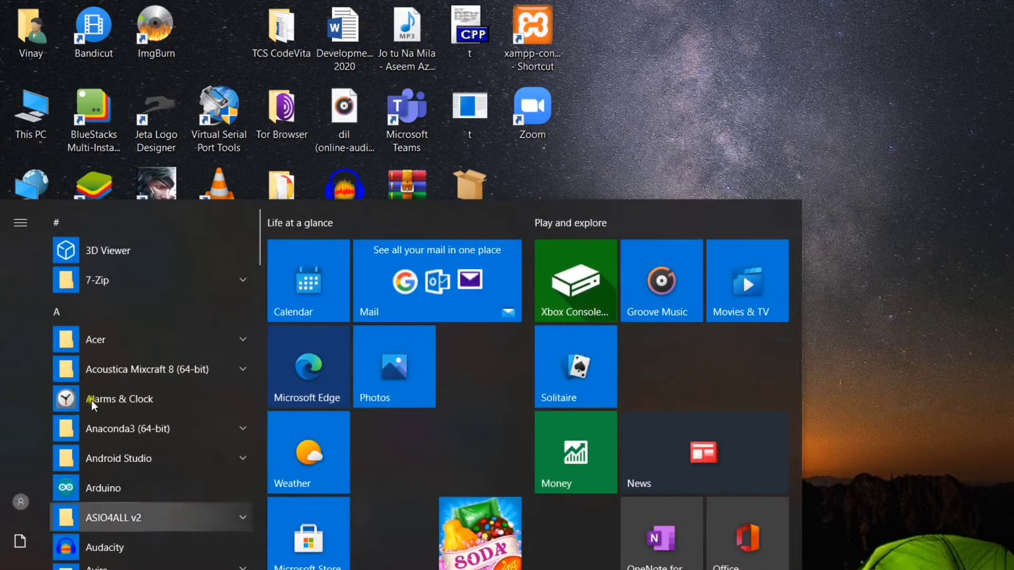
scroll(118, 358, "down", 20)
scroll(118, 358, "down", 10)
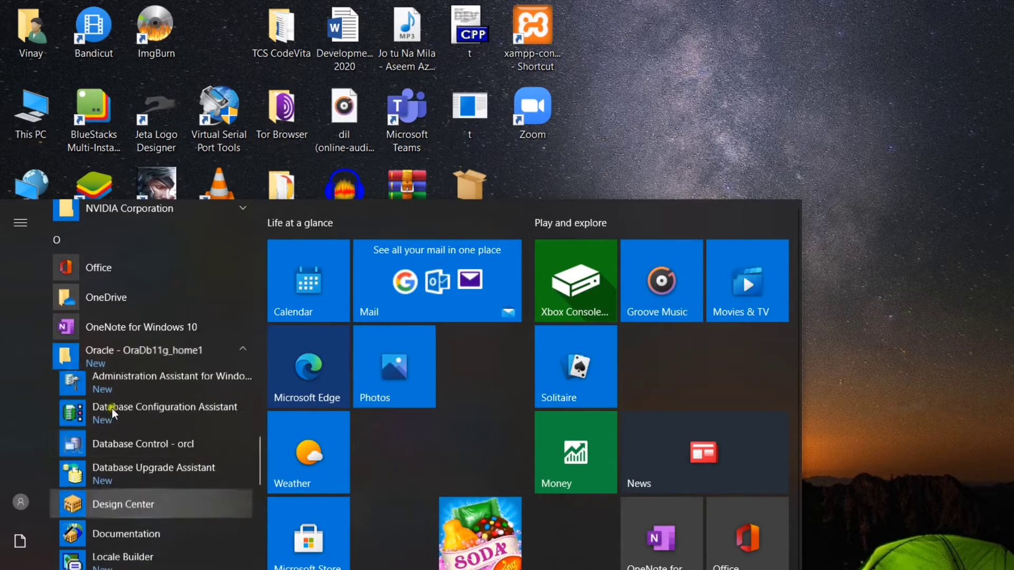
scroll(108, 417, "down", 6)
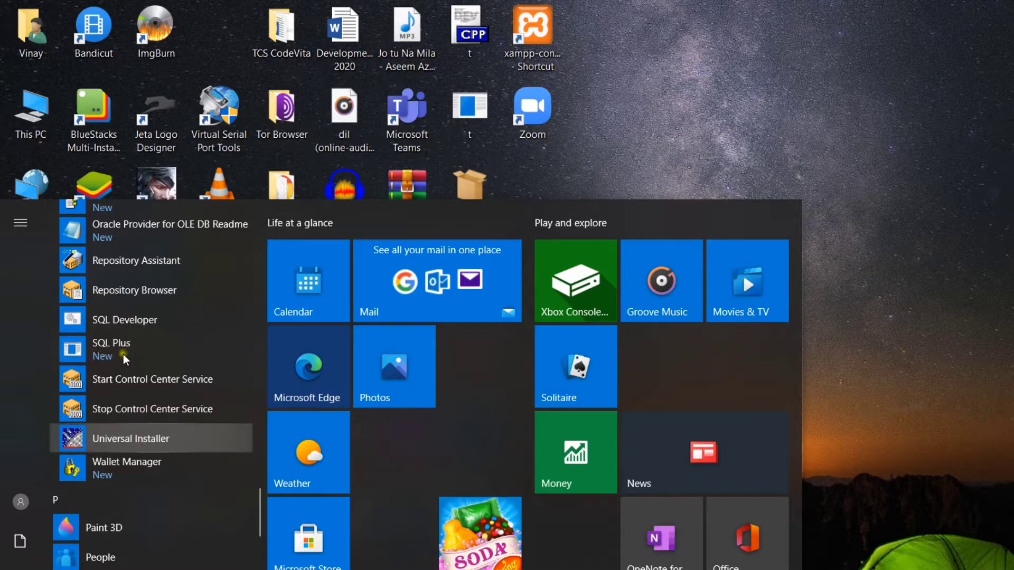
left_click(131, 438)
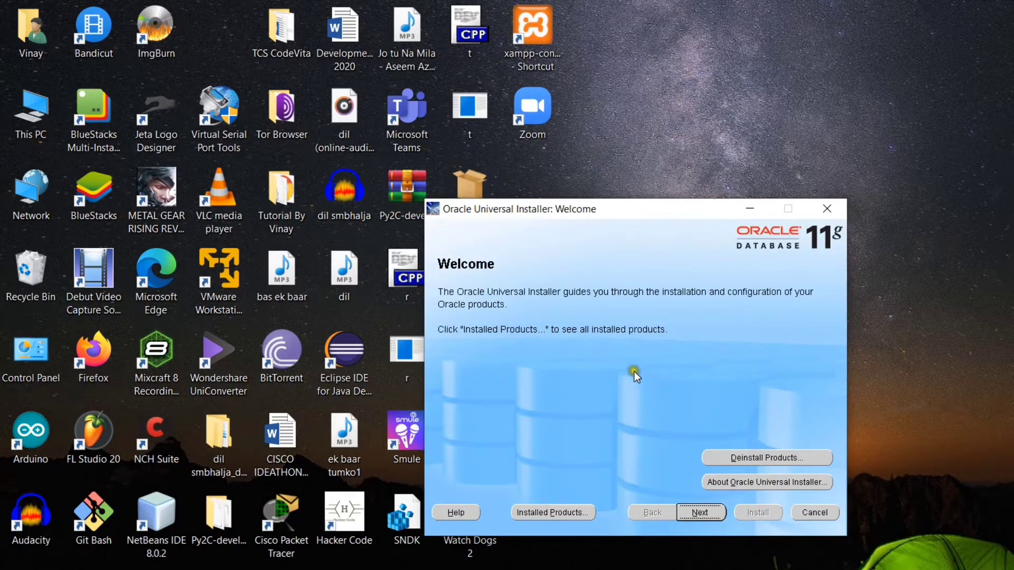
Expand OraDb11g_home1 in Installed Products, then check and uncheck Oracle Database 11g 11.2.0.1.0
key("alt+p")
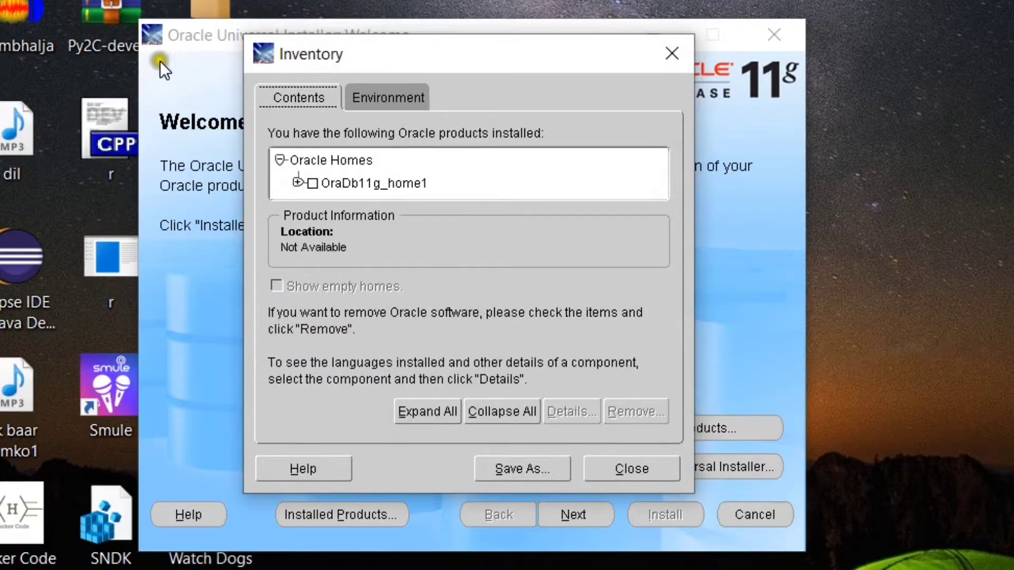
key("alt+x")
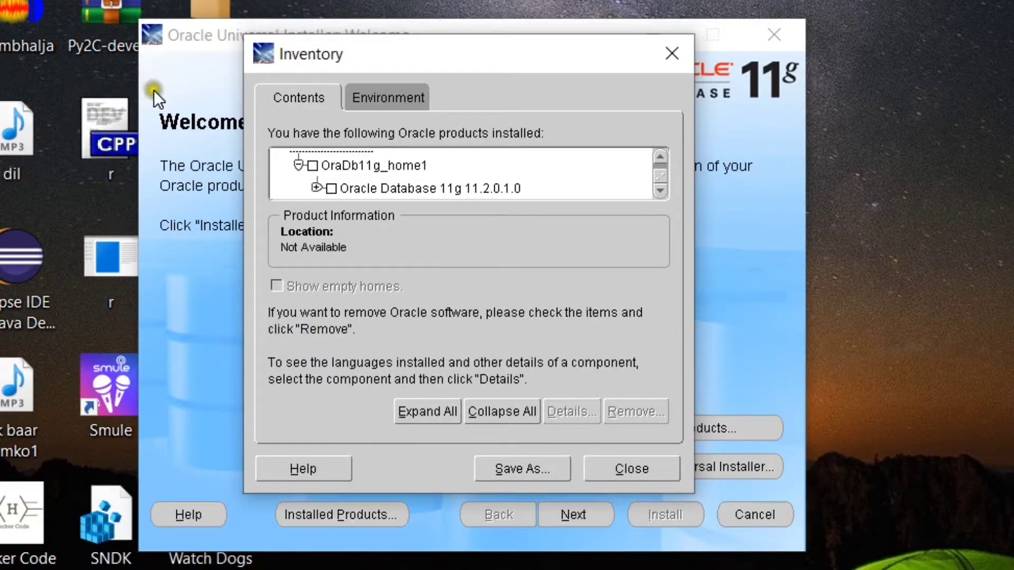
key("Down")
key("Down")
key("space")
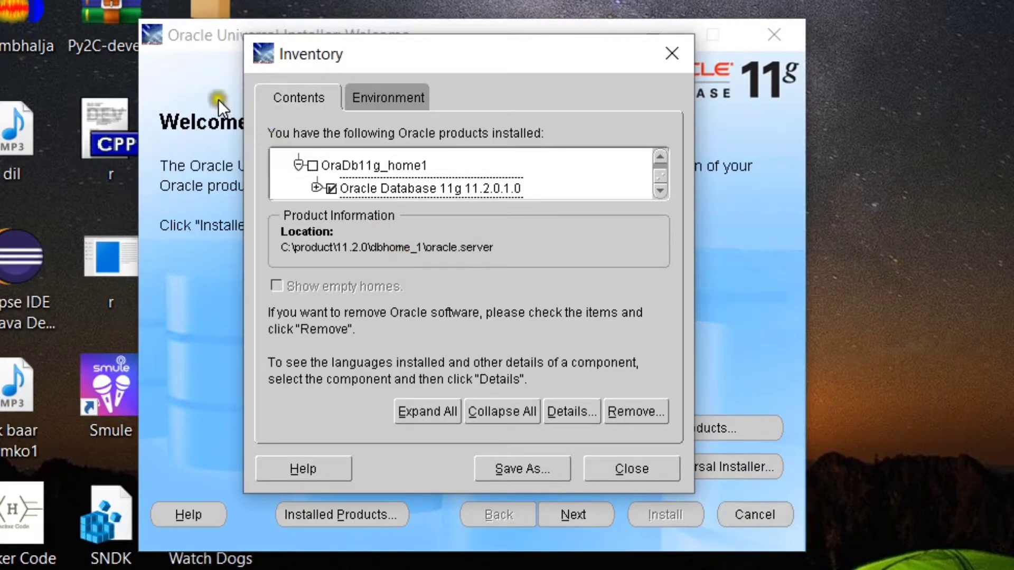
key("space")
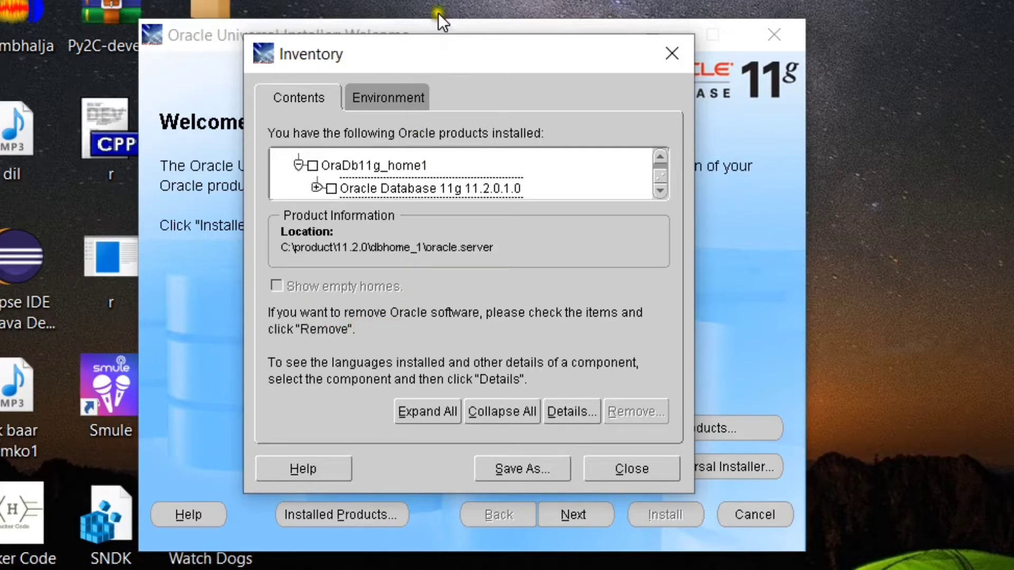
Close the inventory and exit Universal Installer, confirming with Yes
left_click(672, 52)
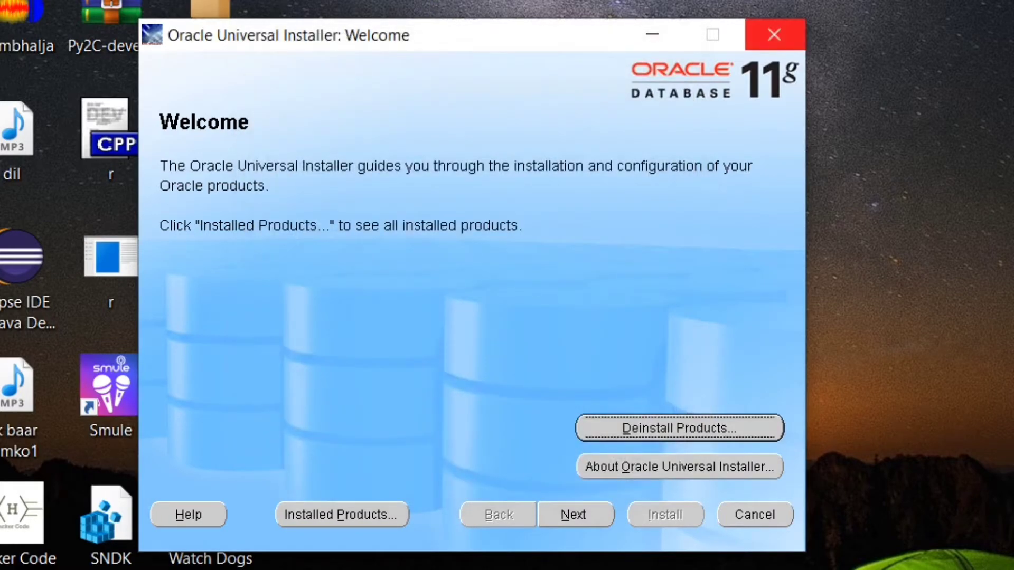
left_click(774, 35)
key("Return")
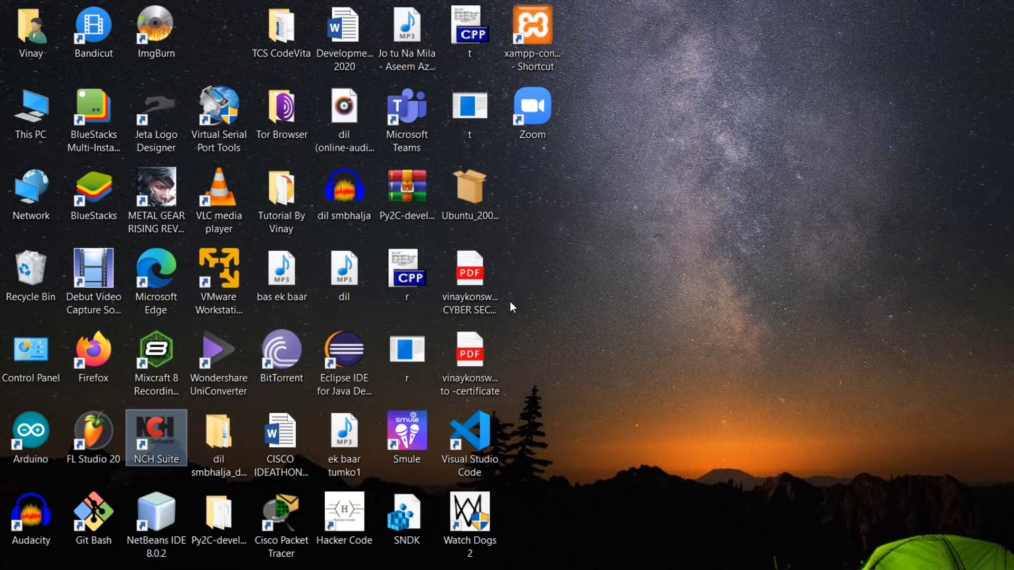
key("ctrl+shift+Escape")
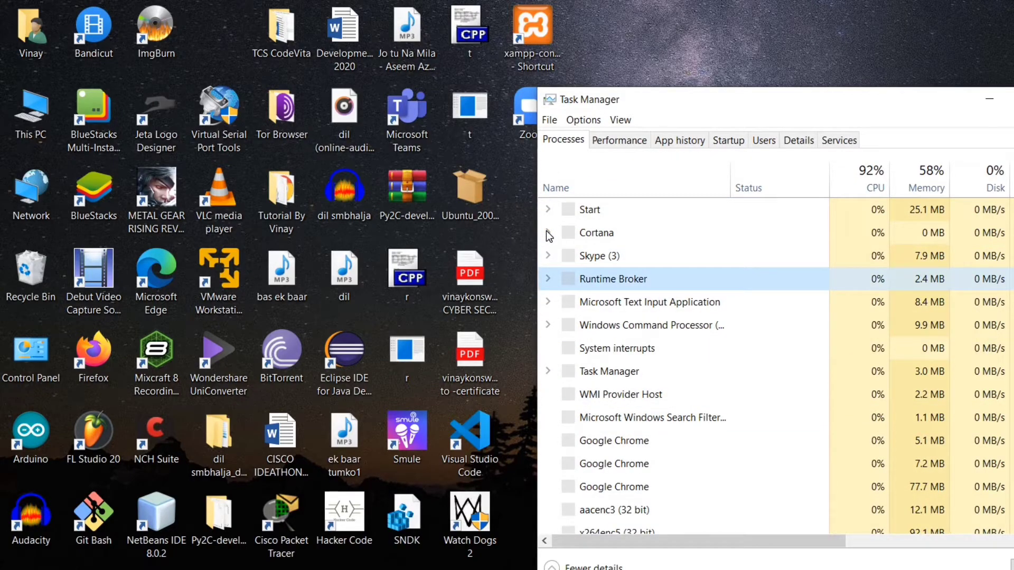
scroll(546, 230, "down", 2)
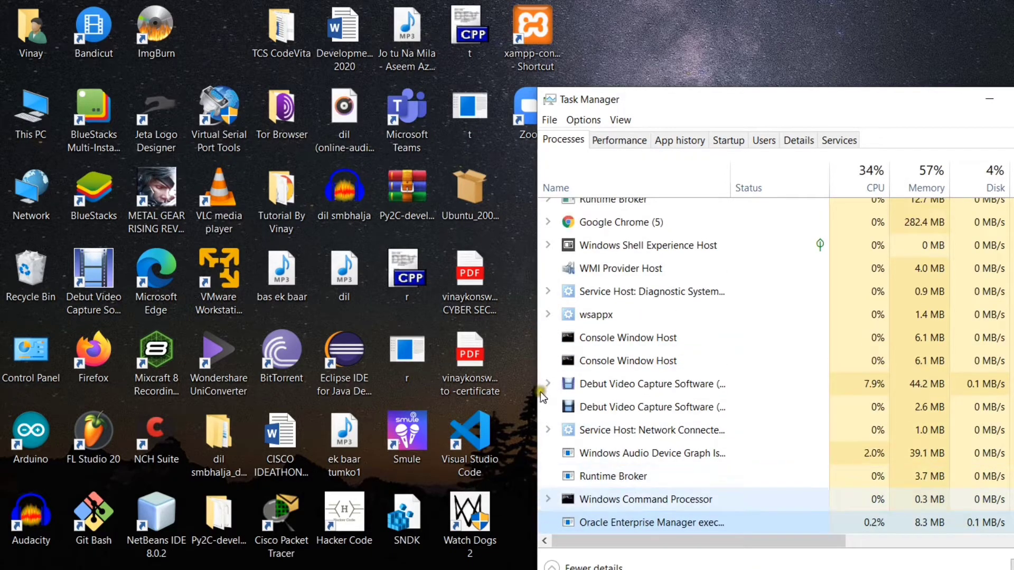
key("shift+F10")
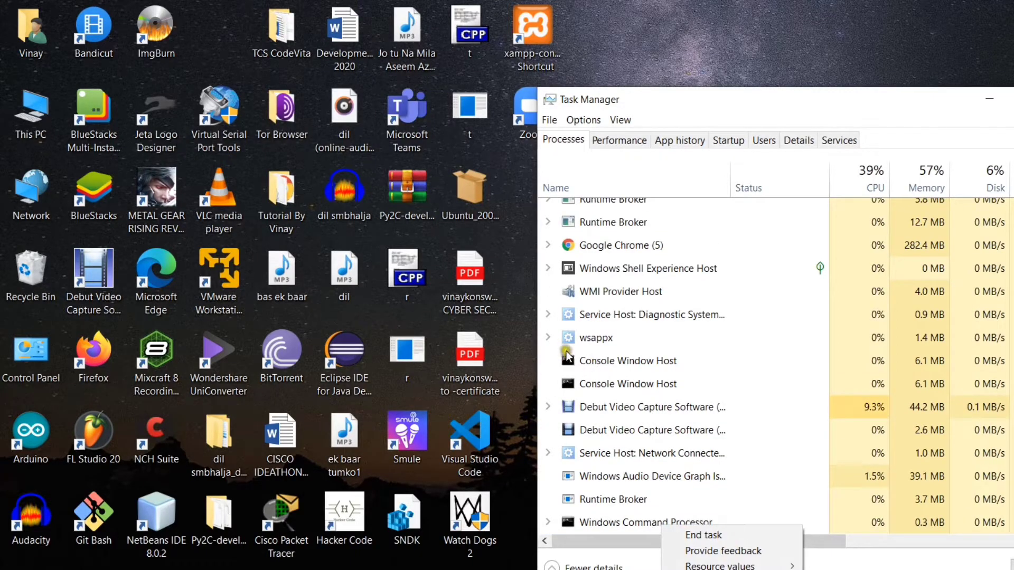
key("Escape")
scroll(567, 357, "down", 1)
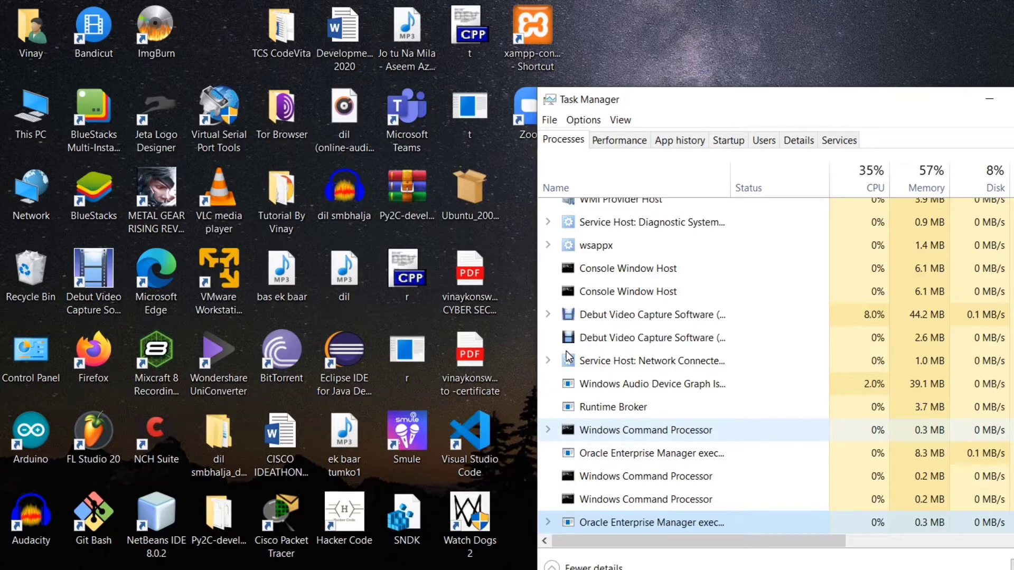
key("Down")
key("Down")
key("Page_Down")
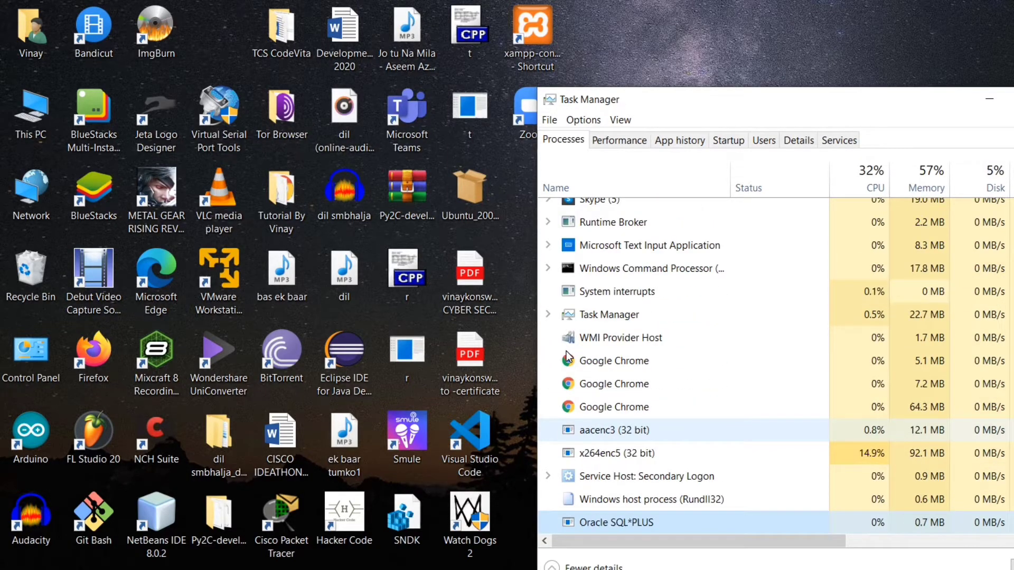
key("Page_Down")
key("Down")
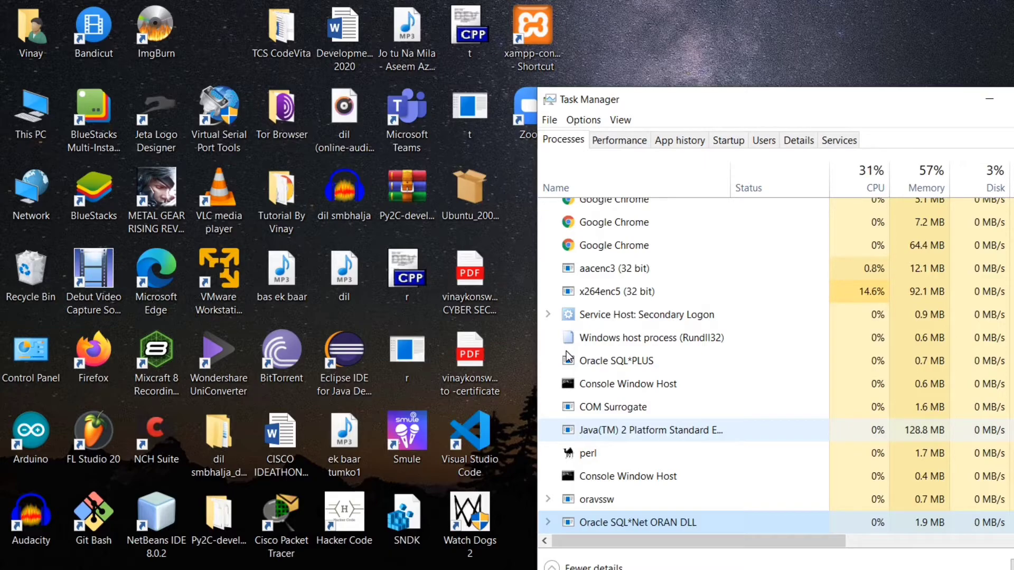
key("Page_Down")
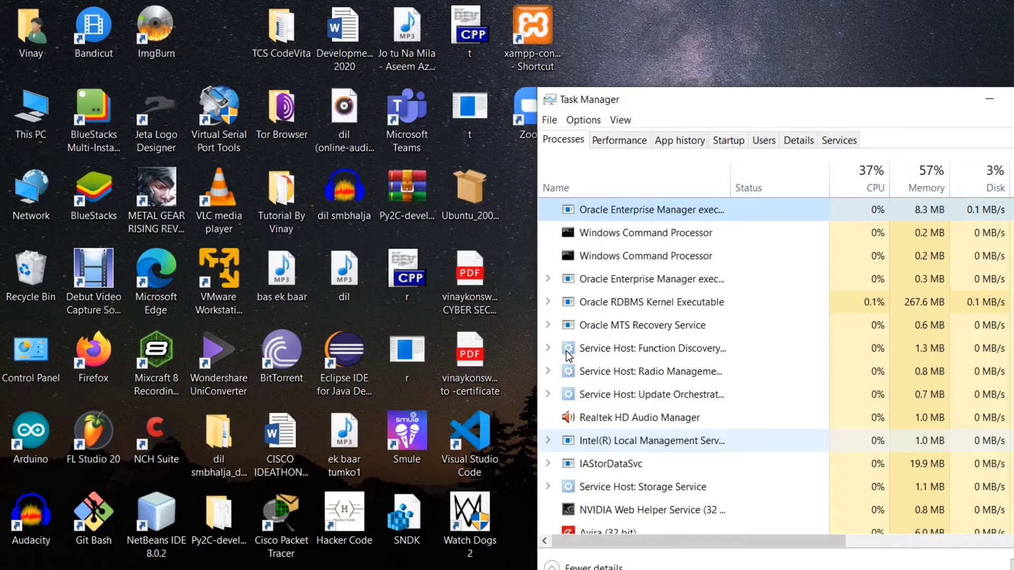
key("Page_Down")
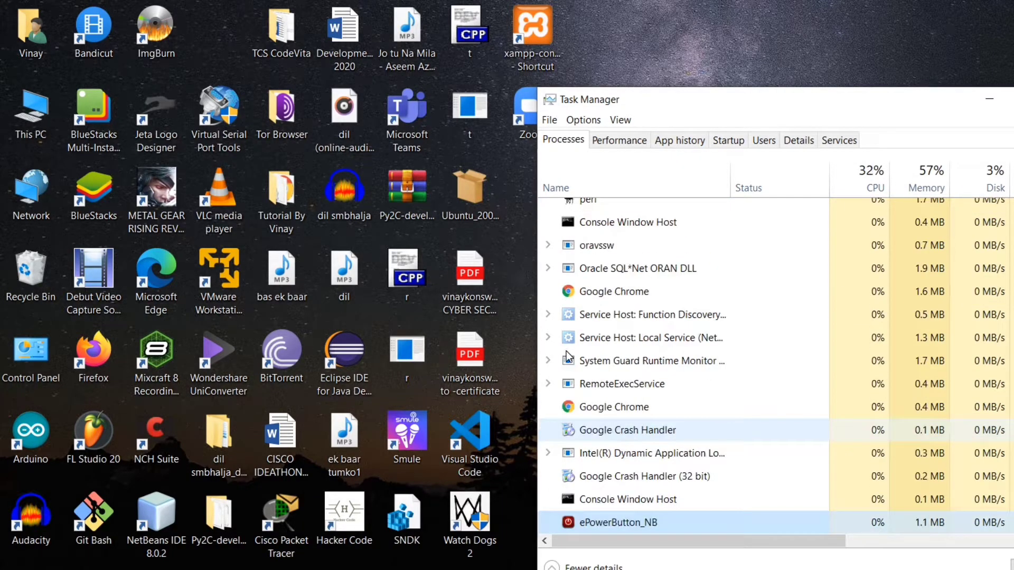
scroll(566, 351, "up", 5)
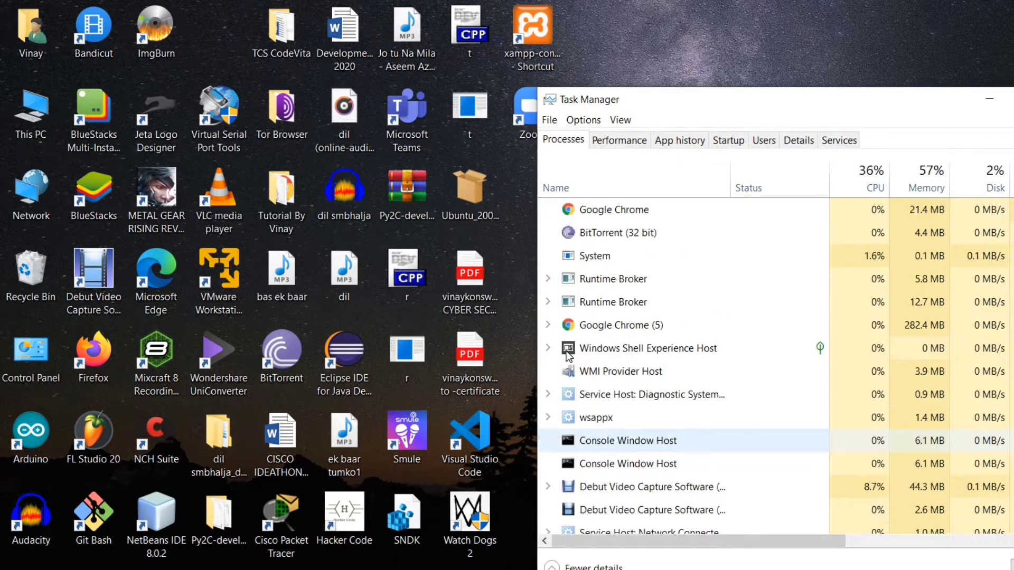
scroll(566, 354, "down", 10)
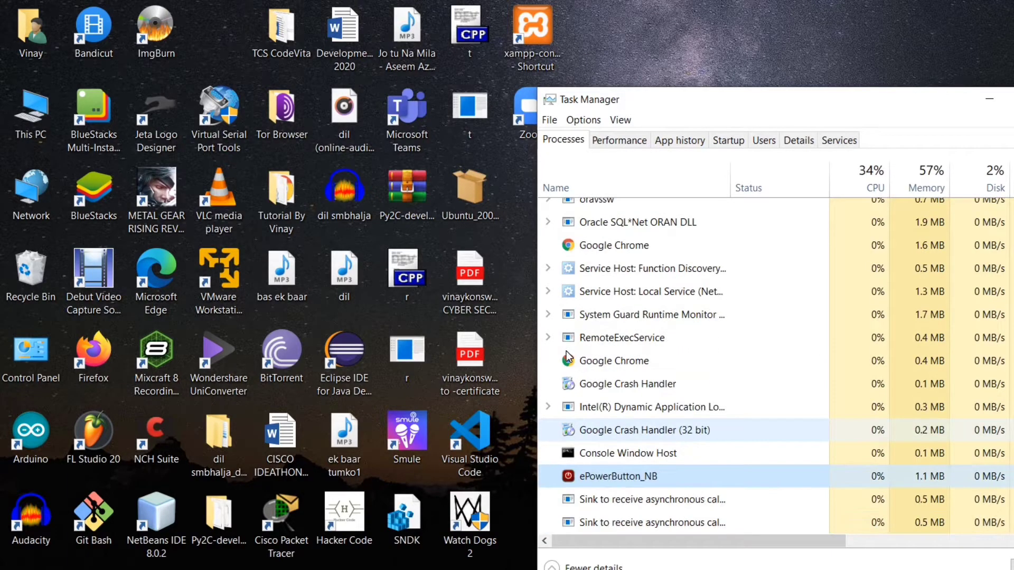
left_click(544, 268)
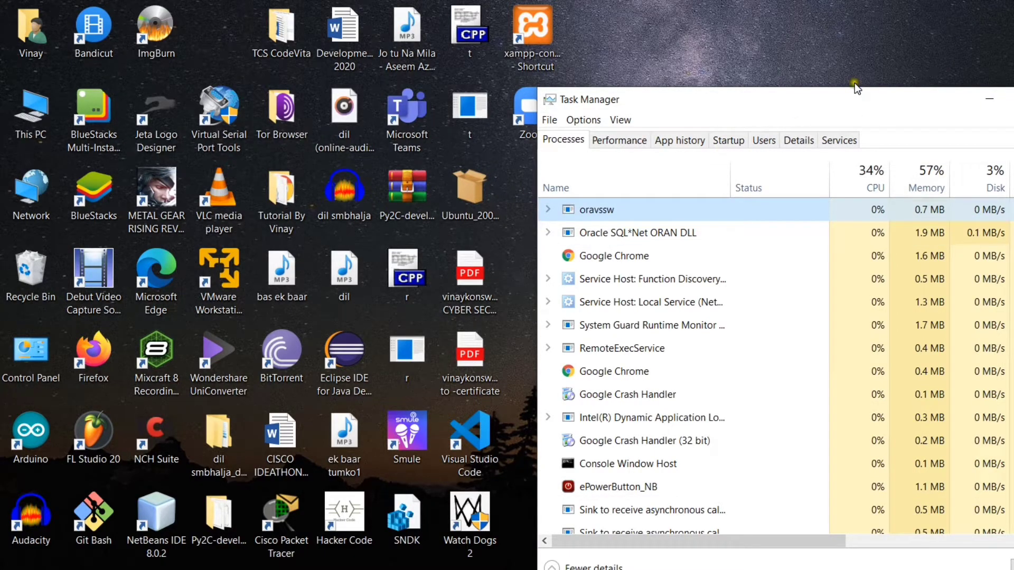
key("alt+F4")
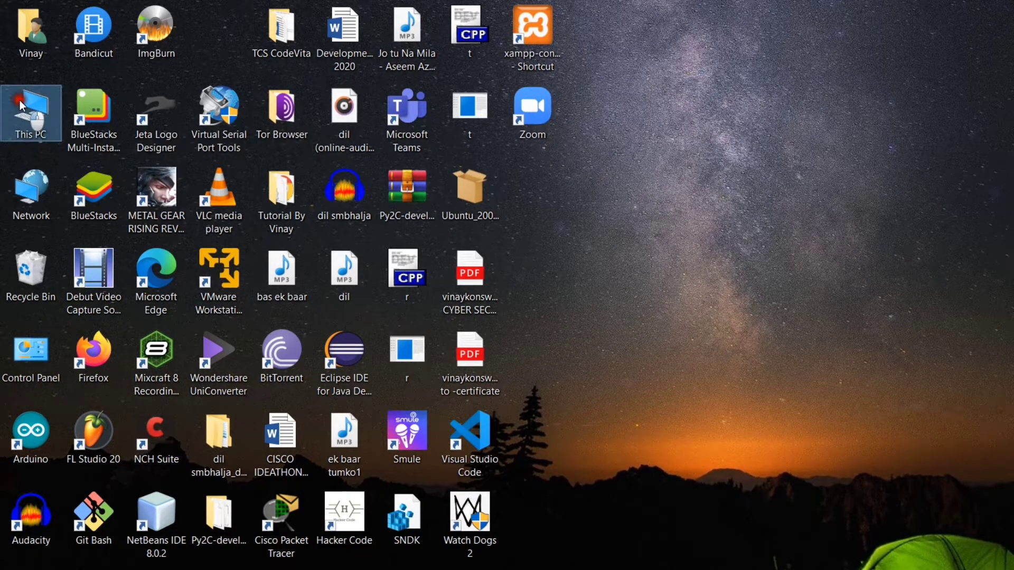
Open This PC and then Local Disk (C:)
double_click(21, 104)
double_click(360, 133)
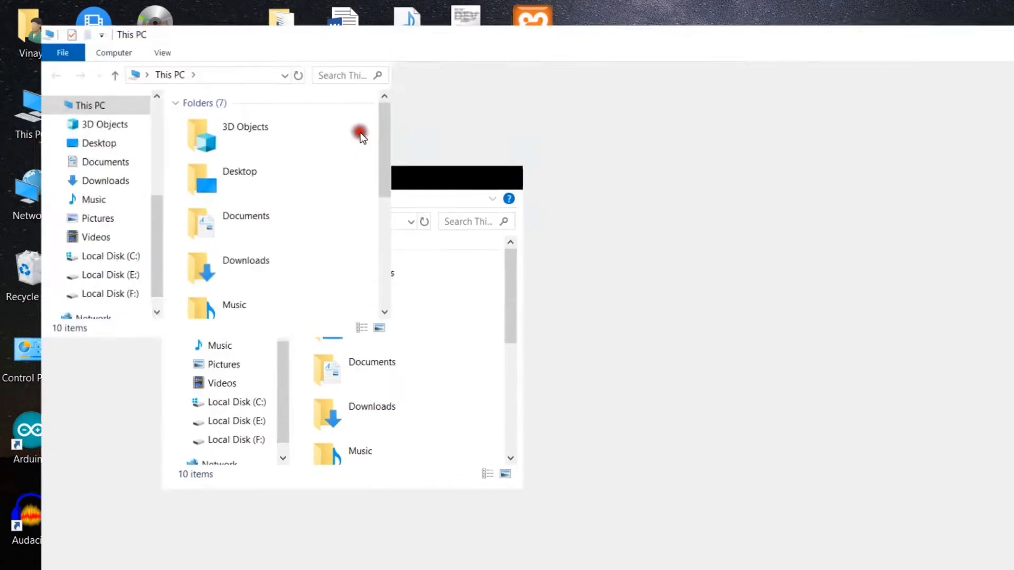
double_click(297, 207)
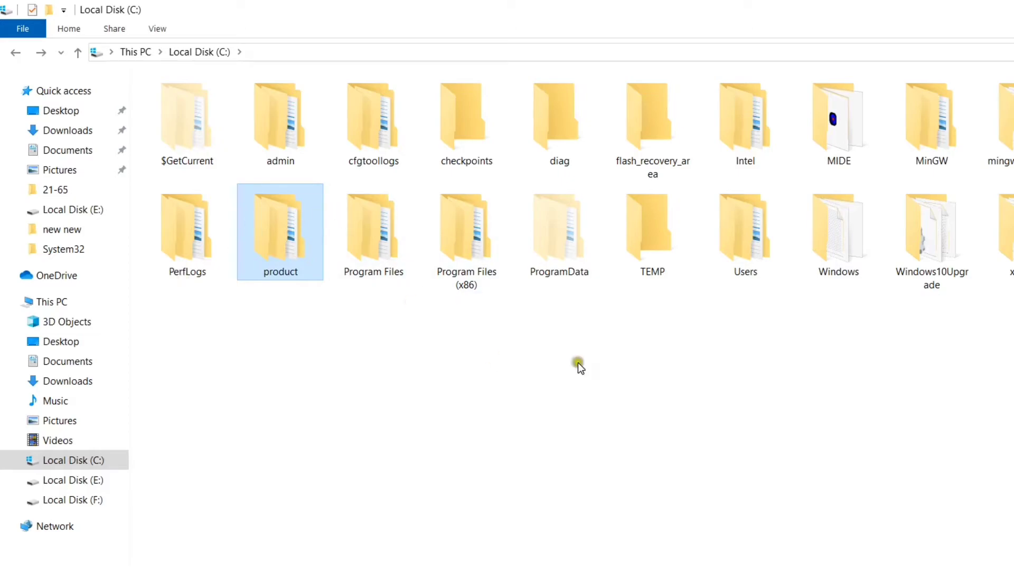
Select the Oracle folders admin through product, then select only the product folder
left_click(233, 128)
left_click(393, 116, "ctrl")
left_click(453, 119, "ctrl")
left_click(527, 108, "ctrl")
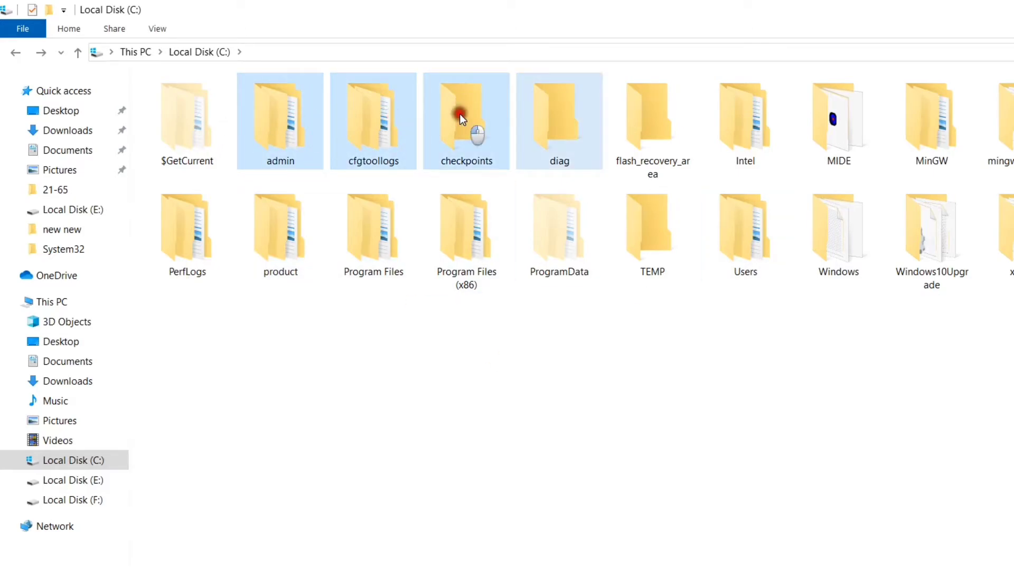
left_click(654, 109, "ctrl")
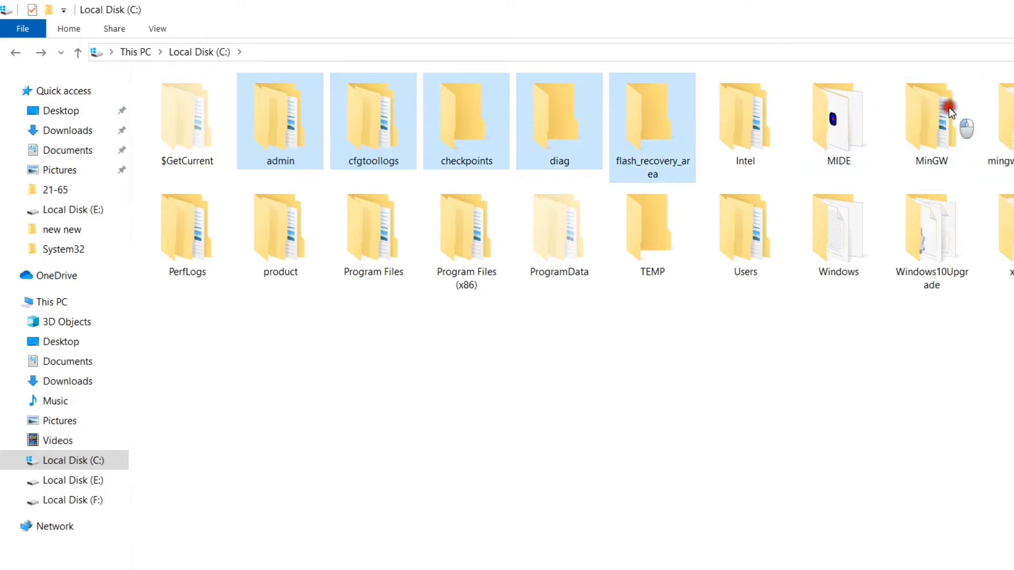
left_click(244, 228, "ctrl")
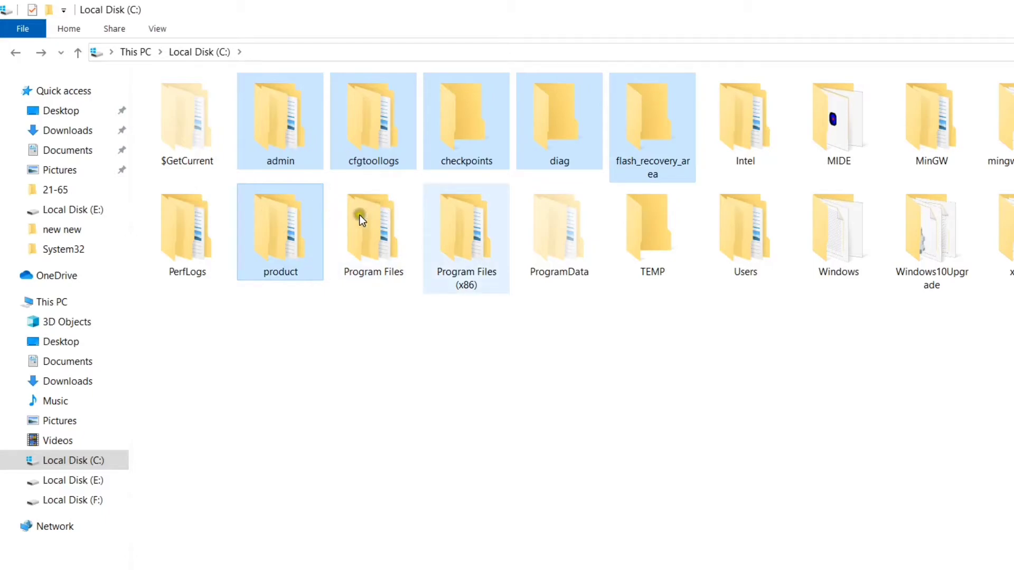
left_click(277, 274)
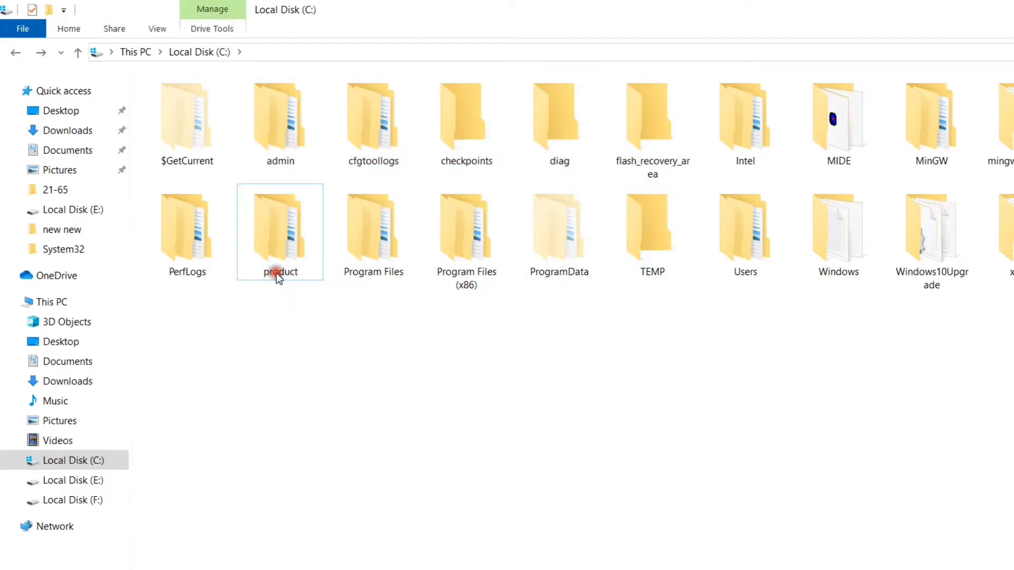
left_click(223, 192)
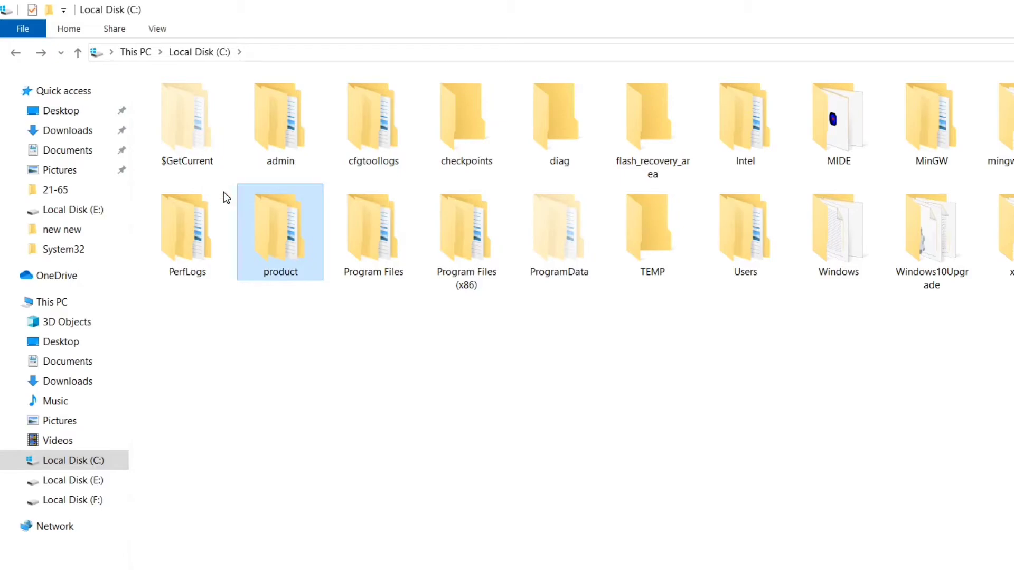
Browse into product\11.2.0\dbhome_1 to view folders like OPatch and sqlplus
double_click(224, 192)
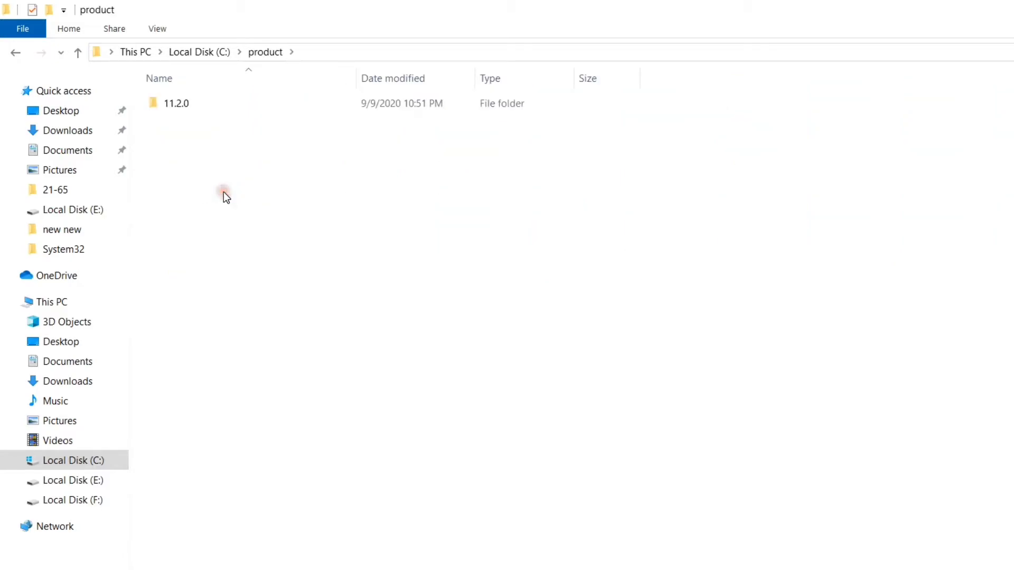
left_click(154, 83)
double_click(182, 88)
scroll(211, 322, "down", 15)
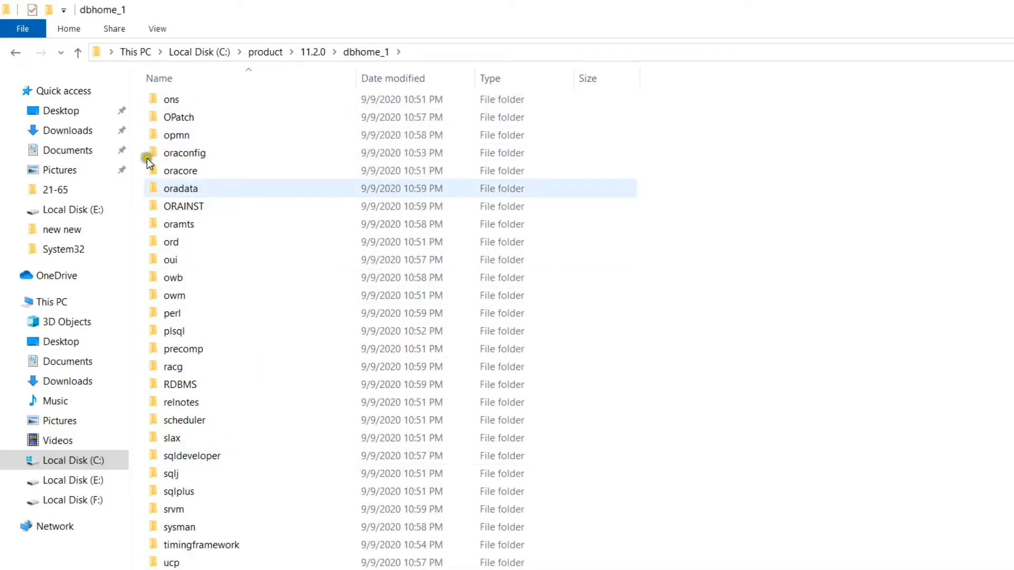
Go back to the product folder, clear the selection and minimize File Explorer
left_click(15, 50)
left_click(16, 51)
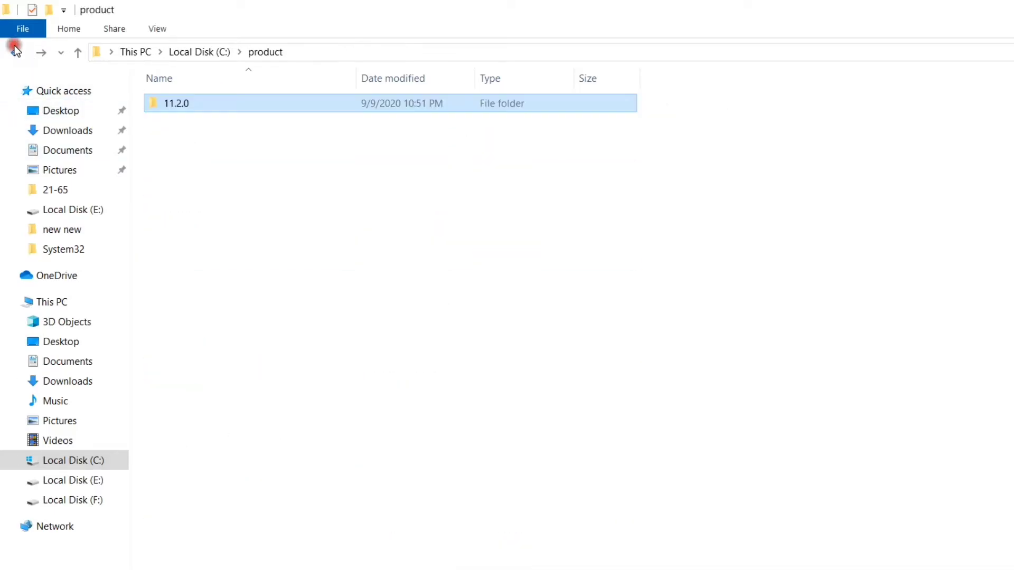
left_click(353, 233)
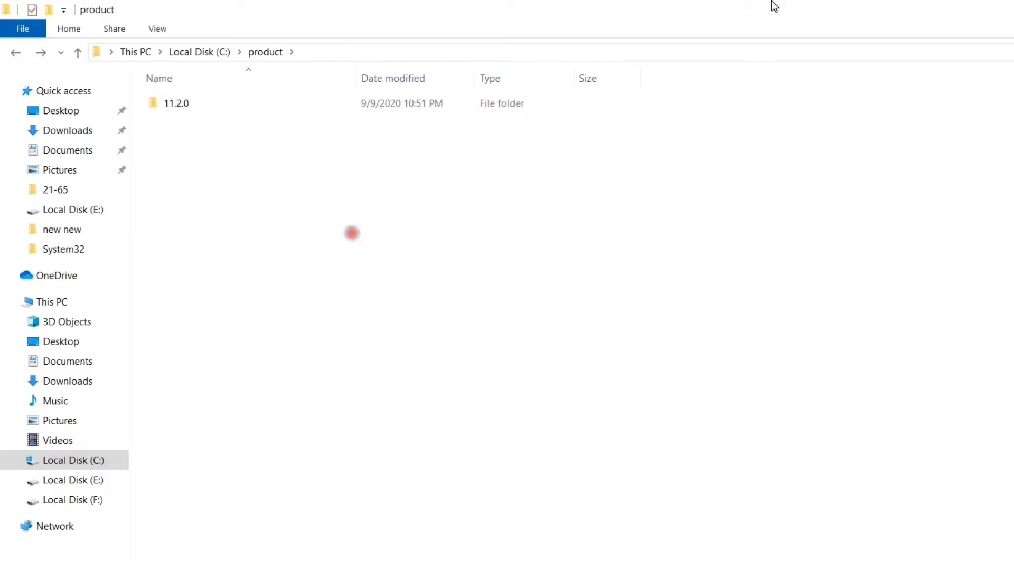
left_click(945, 6)
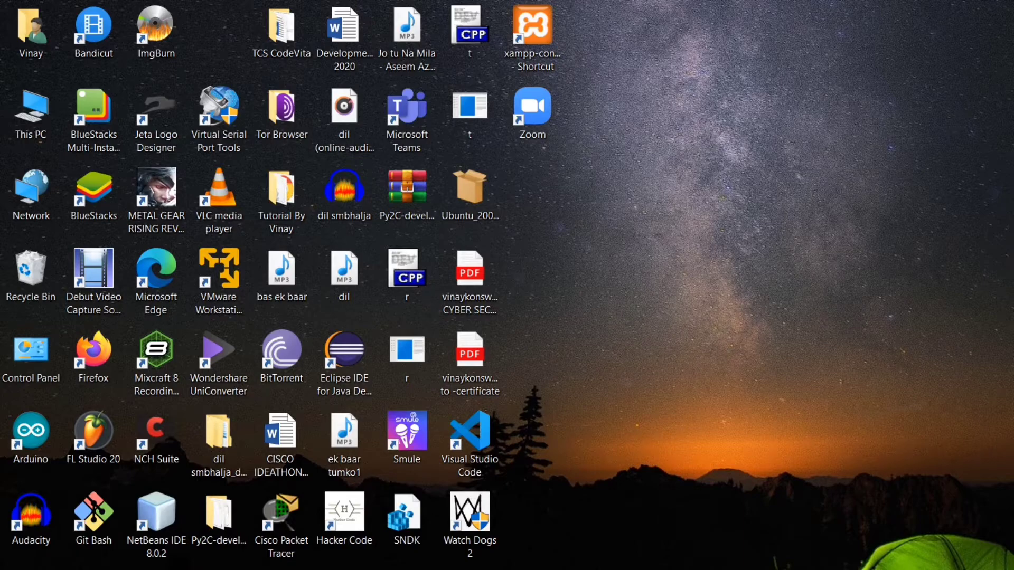
Launch Registry Editor from a 're' search, approve UAC, and maximize the window
left_click(175, 562)
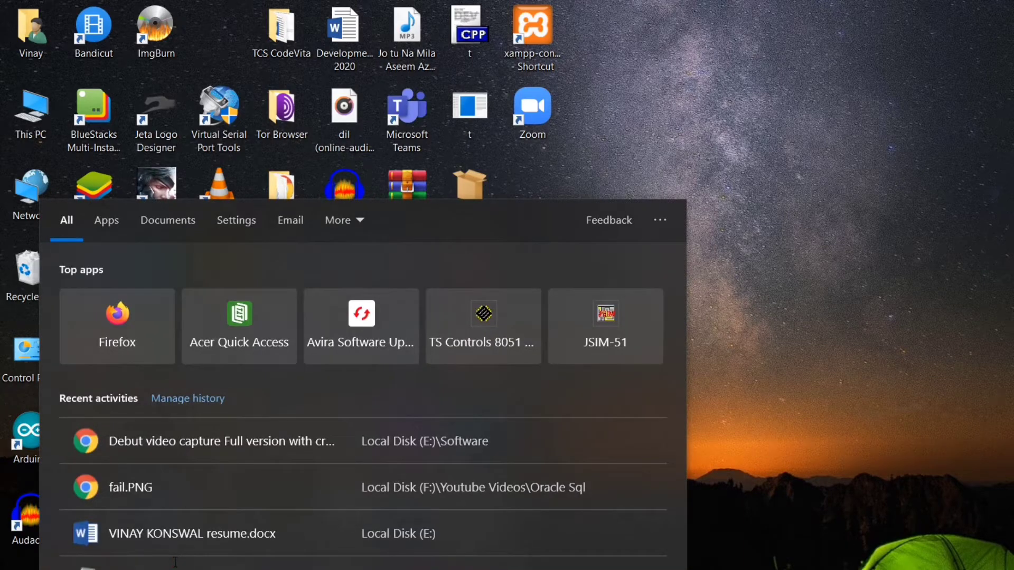
type("re")
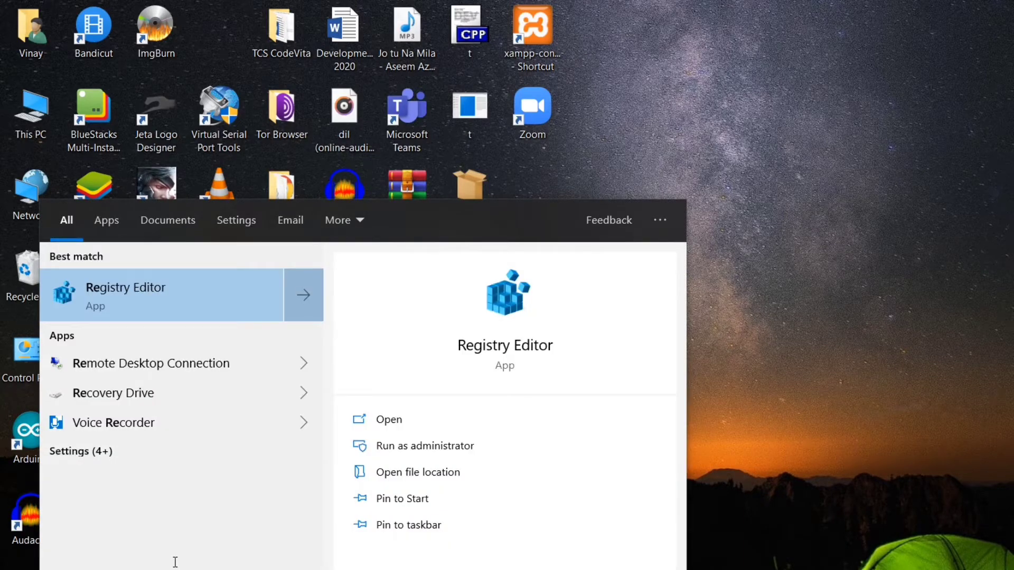
key("Return")
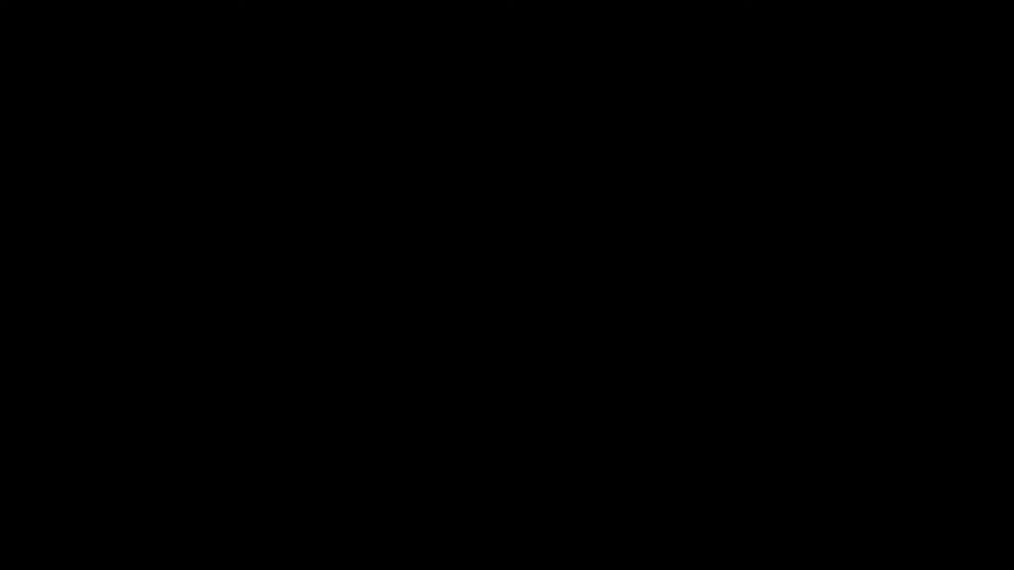
key("alt+y")
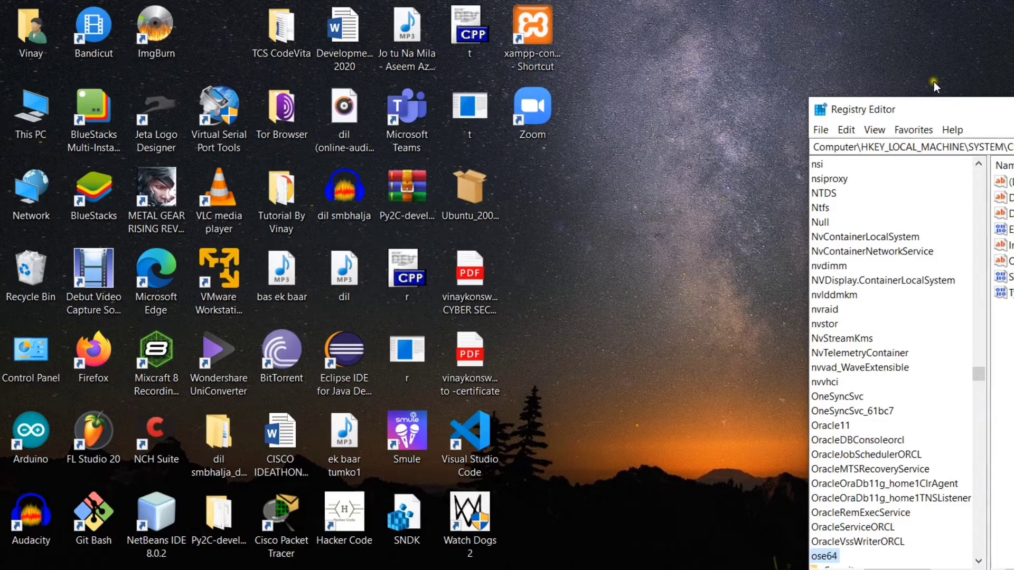
left_click_drag(930, 109, 474, 2)
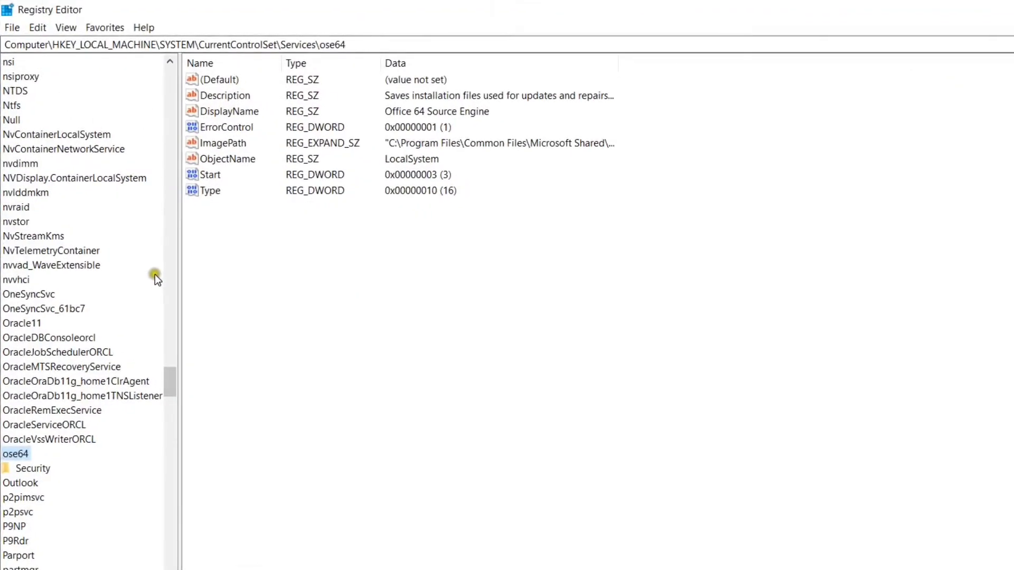
Widen the key tree pane and expand HKEY_LOCAL_MACHINE\SOFTWARE
scroll(138, 300, "up", 20)
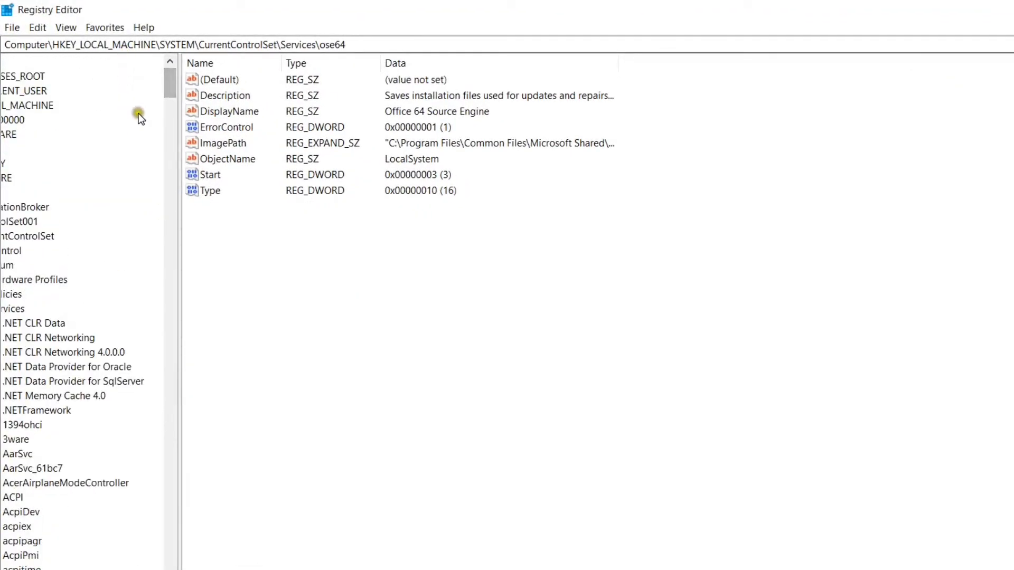
left_click_drag(146, 116, 483, 103)
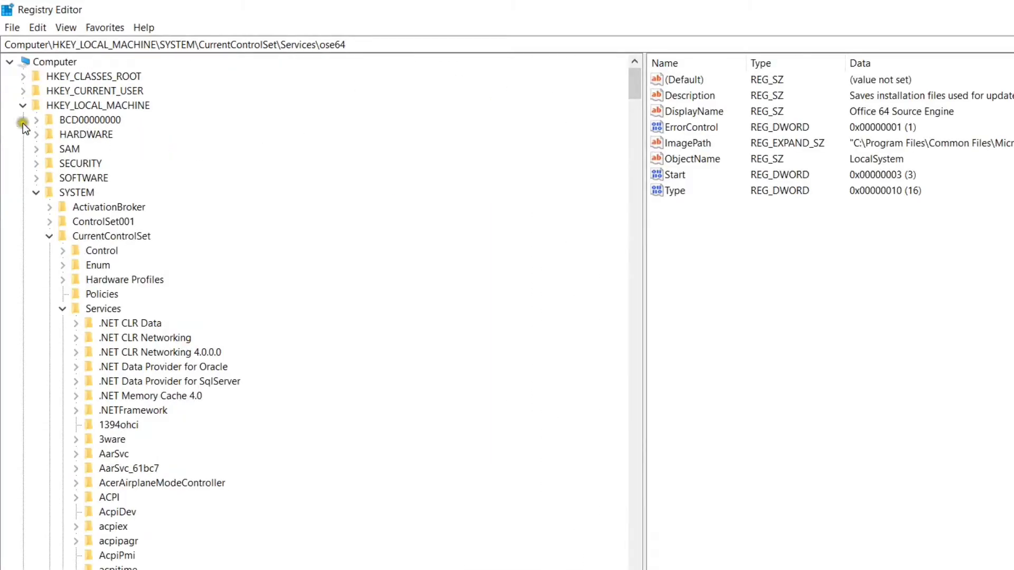
left_click(23, 104)
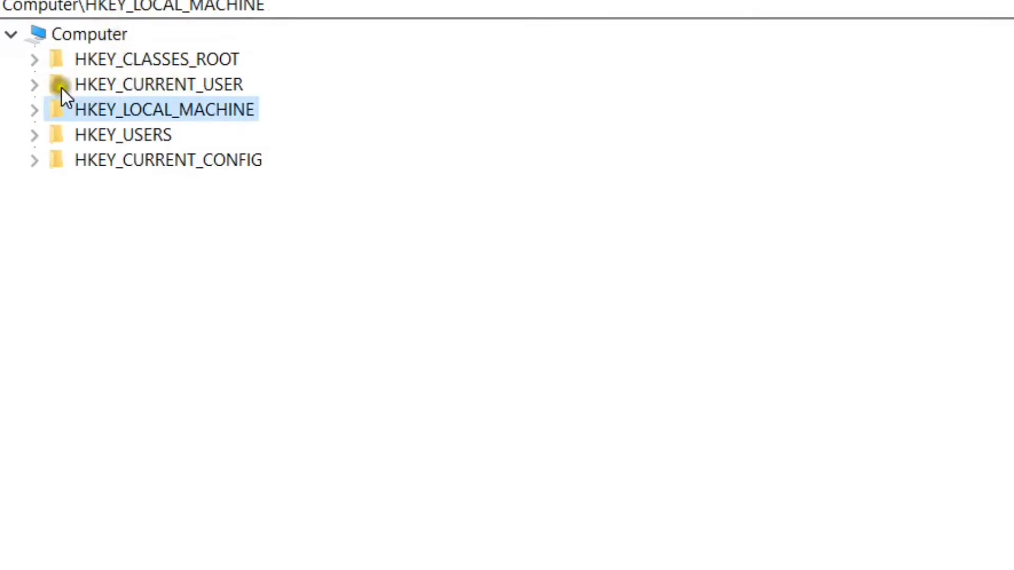
key("Right")
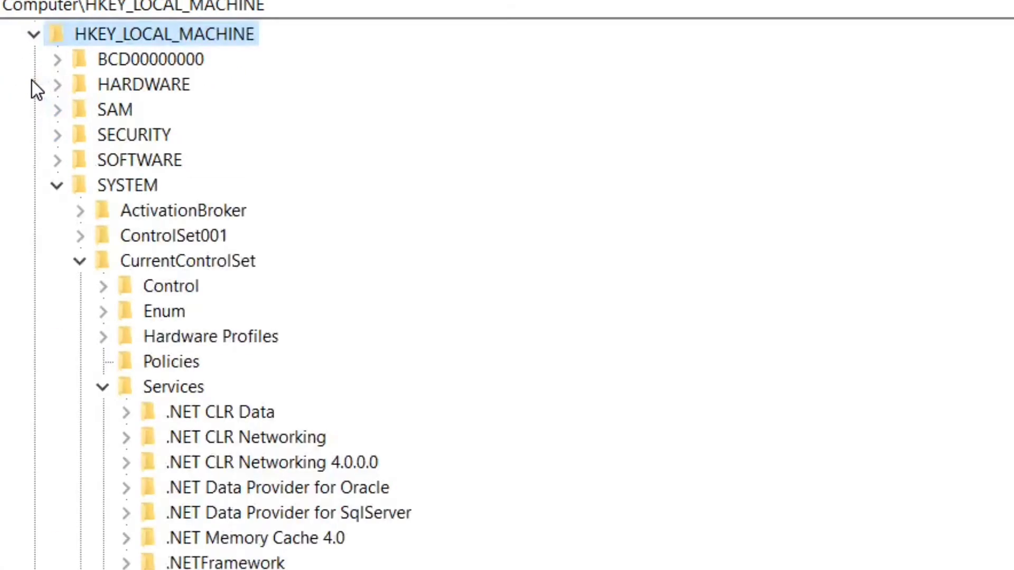
left_click(57, 184)
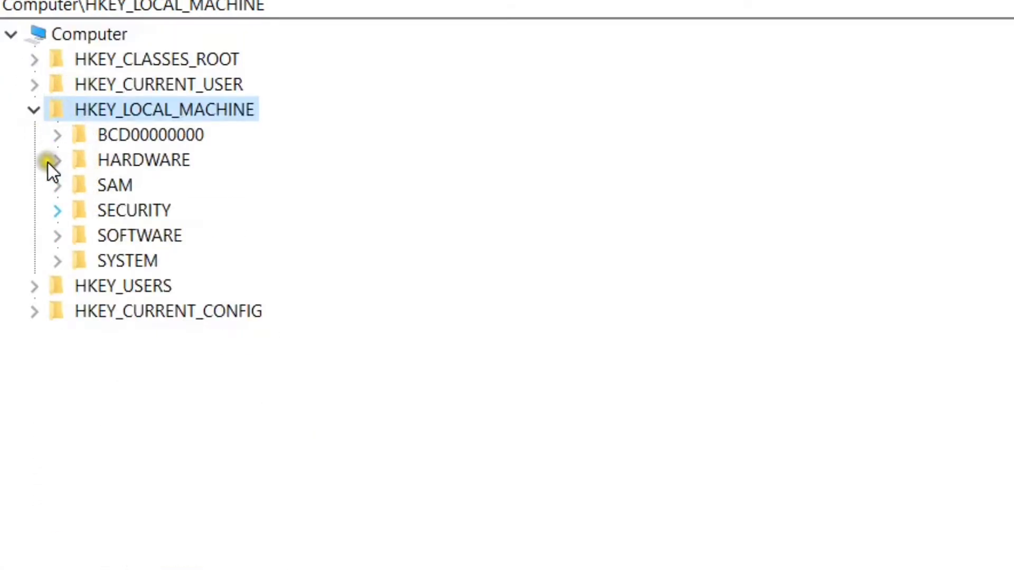
left_click(57, 235)
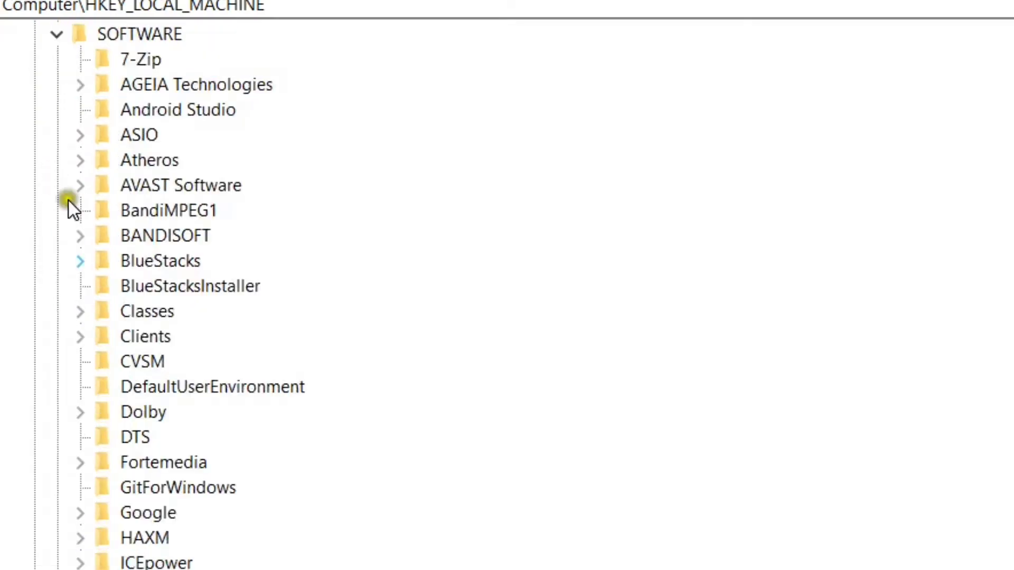
Type ahead to the ORACLE key, open and dismiss its context menu, then collapse SOFTWARE
type("cli")
type("odbc")
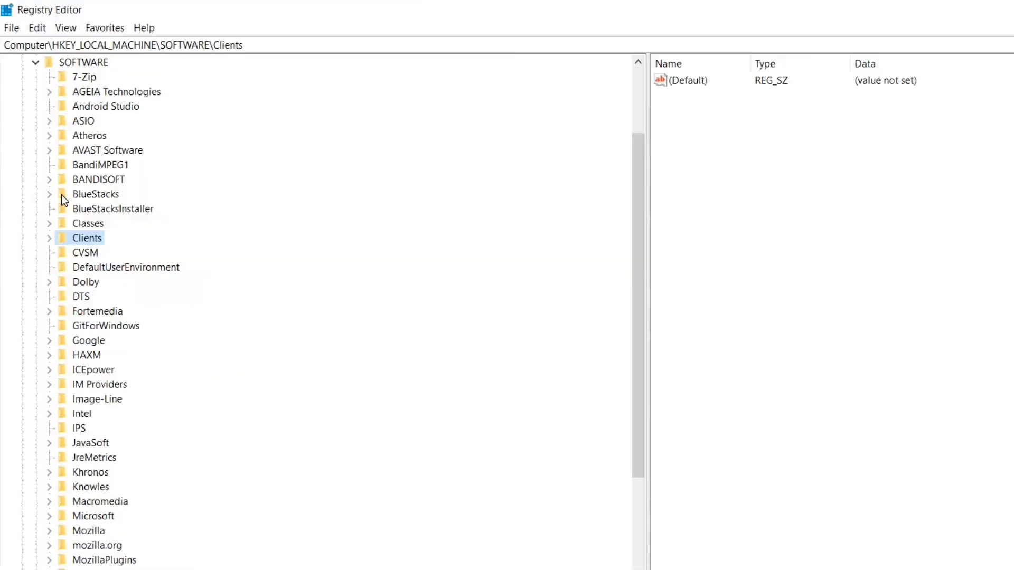
type("op")
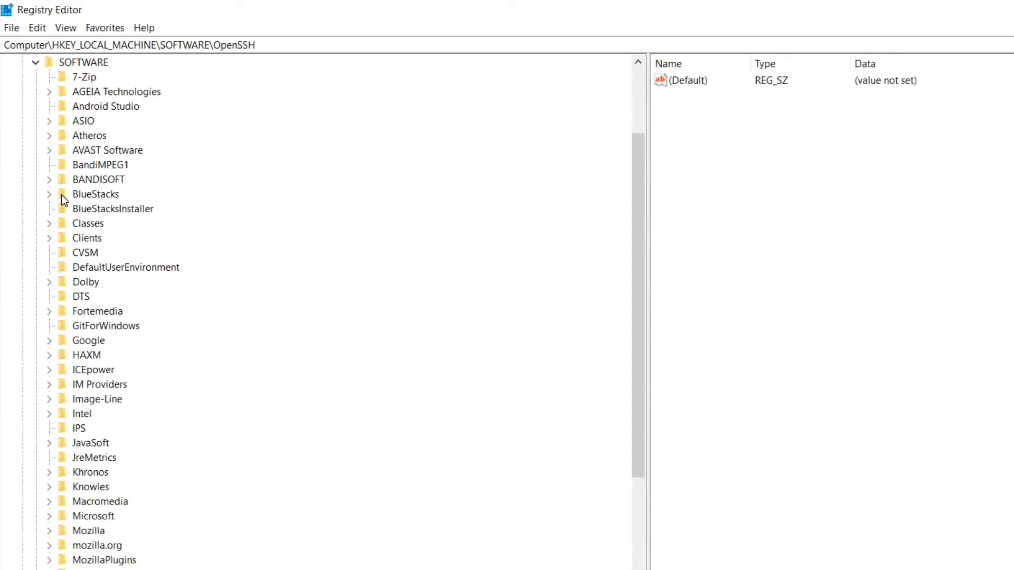
type("or")
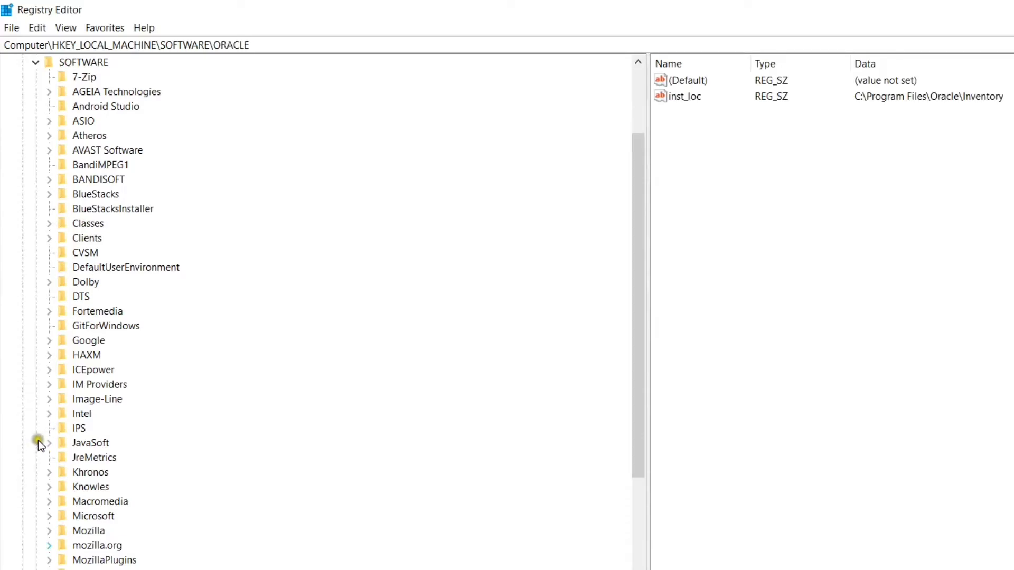
scroll(38, 440, "down", 2)
right_click(74, 462)
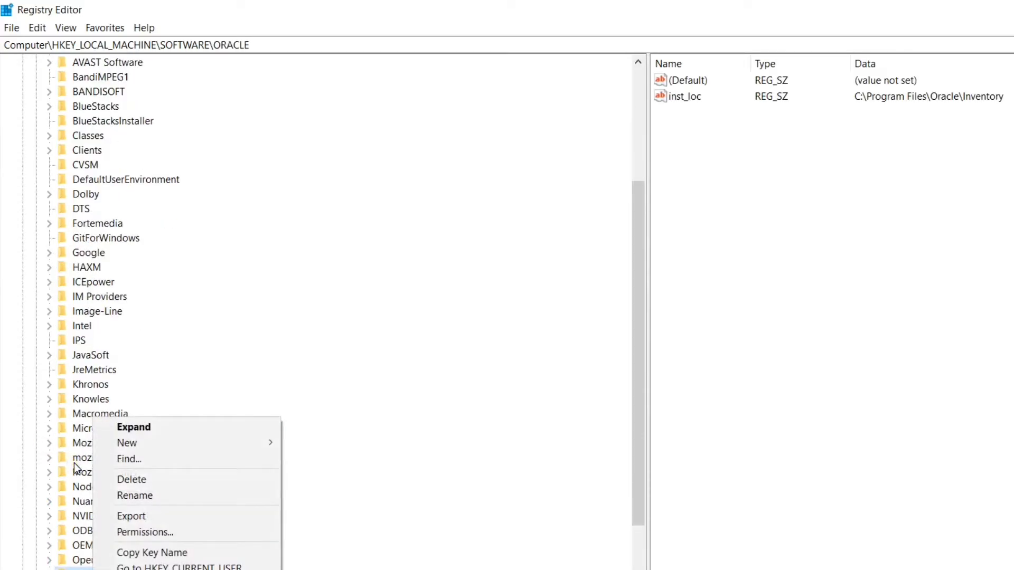
key("Down")
key("Down")
key("Up")
key("Up")
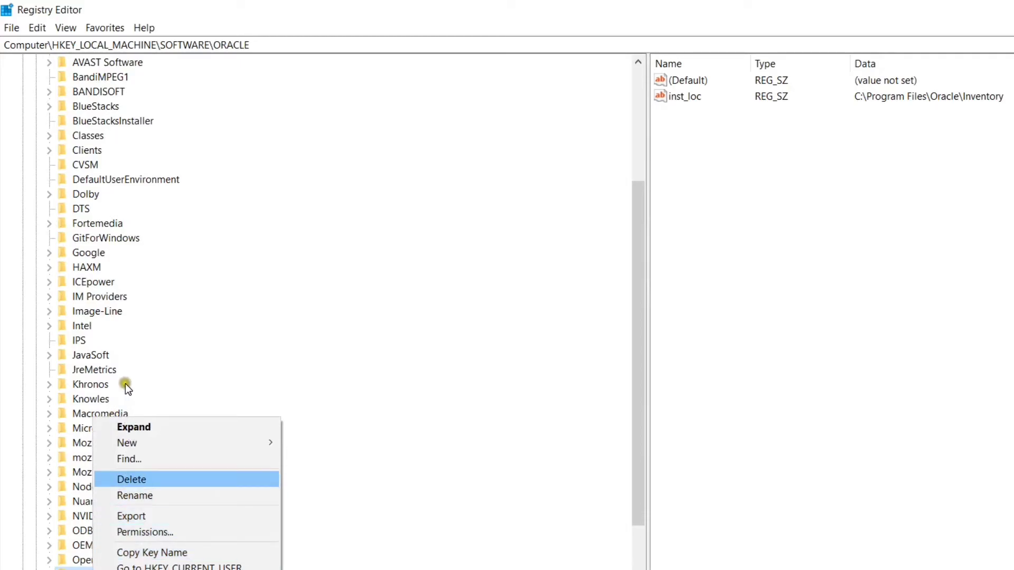
left_click(246, 290)
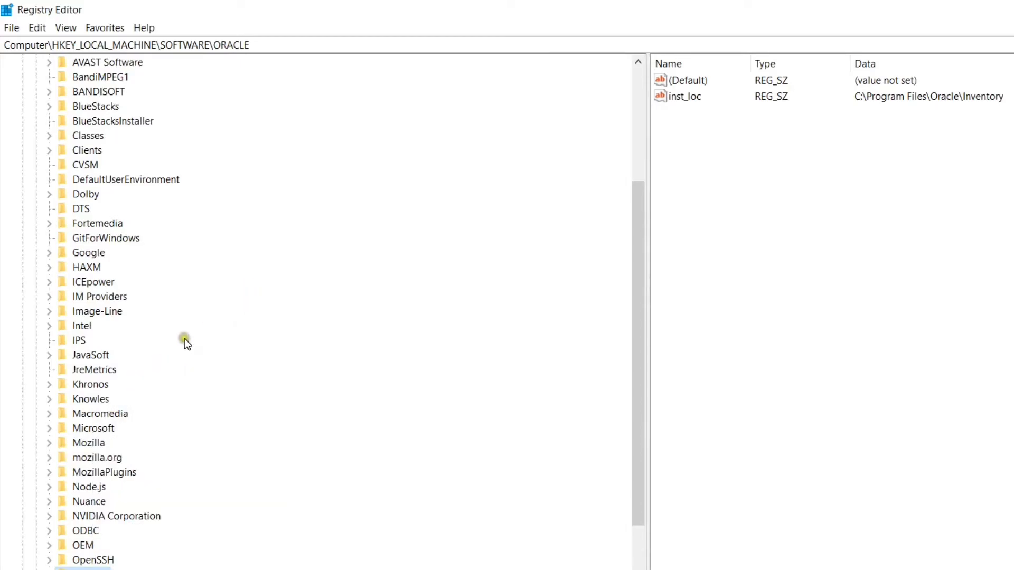
scroll(185, 338, "up", 5)
left_click(38, 167)
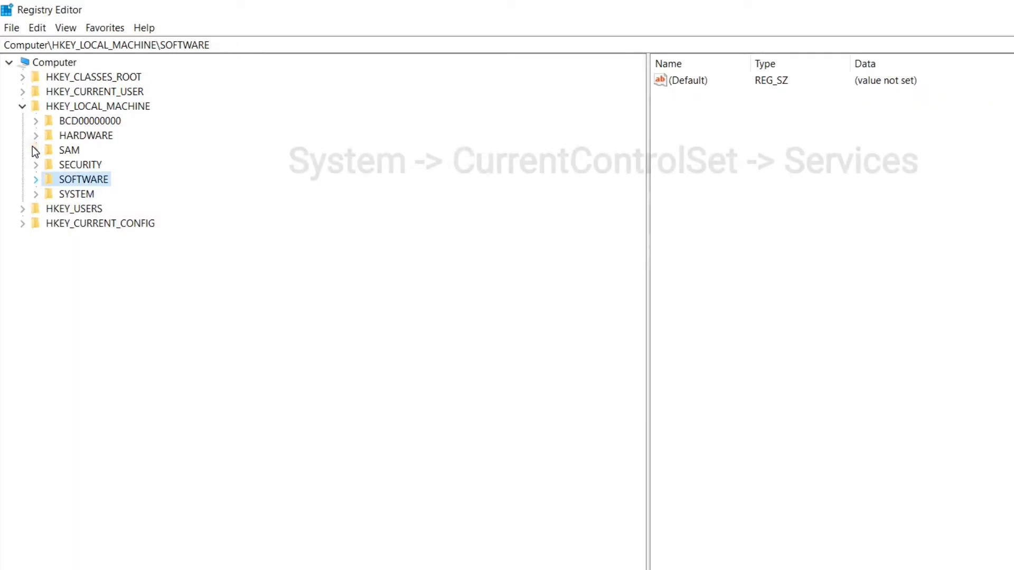
Browse the Services keys to OracleServiceORCL and OracleVssWriterORCL, then close Registry Editor to the desktop
scroll(30, 157, "down", 1)
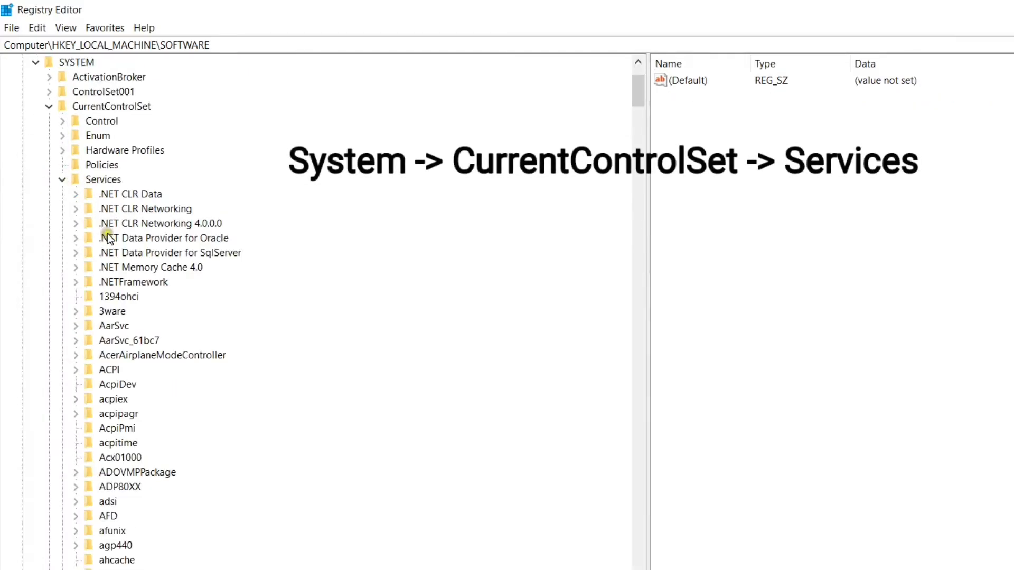
scroll(106, 235, "down", 12)
scroll(108, 238, "down", 5)
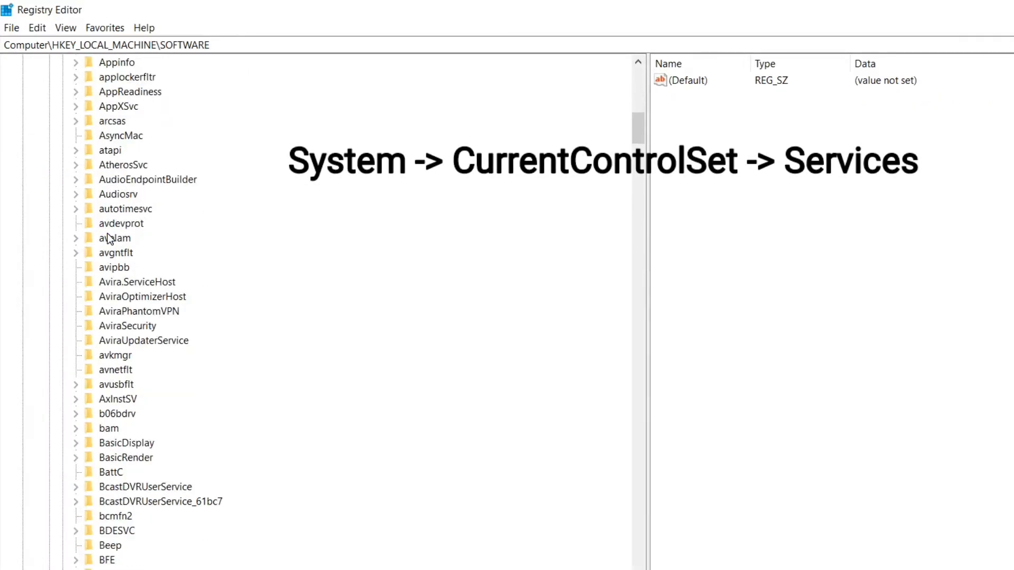
type("basico")
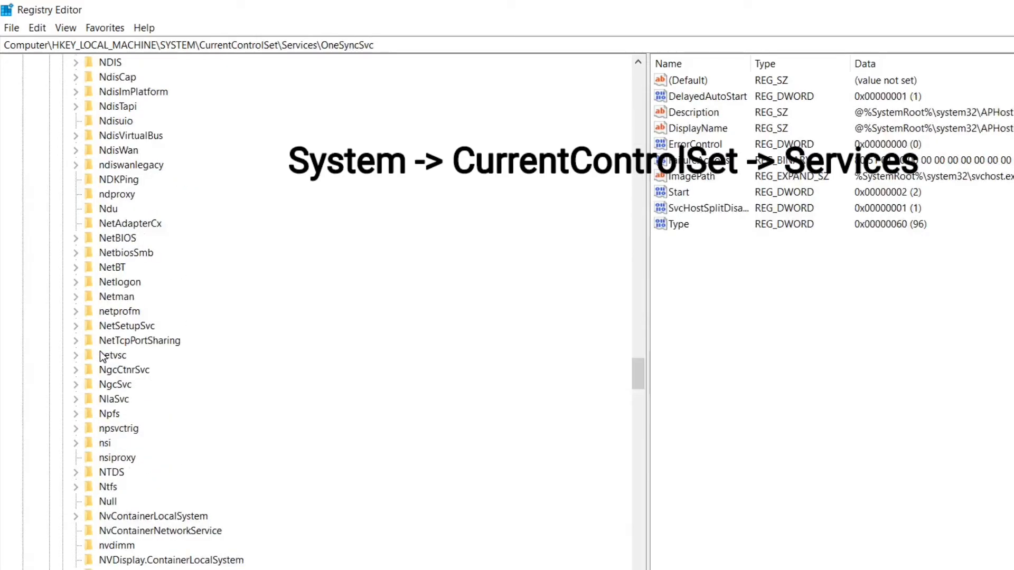
type("oo")
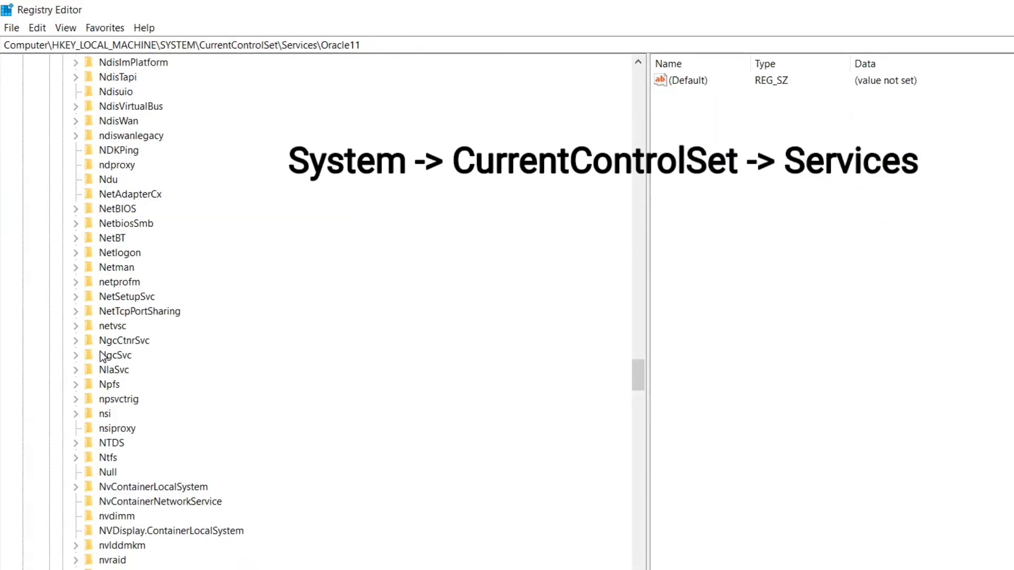
scroll(101, 357, "down", 5)
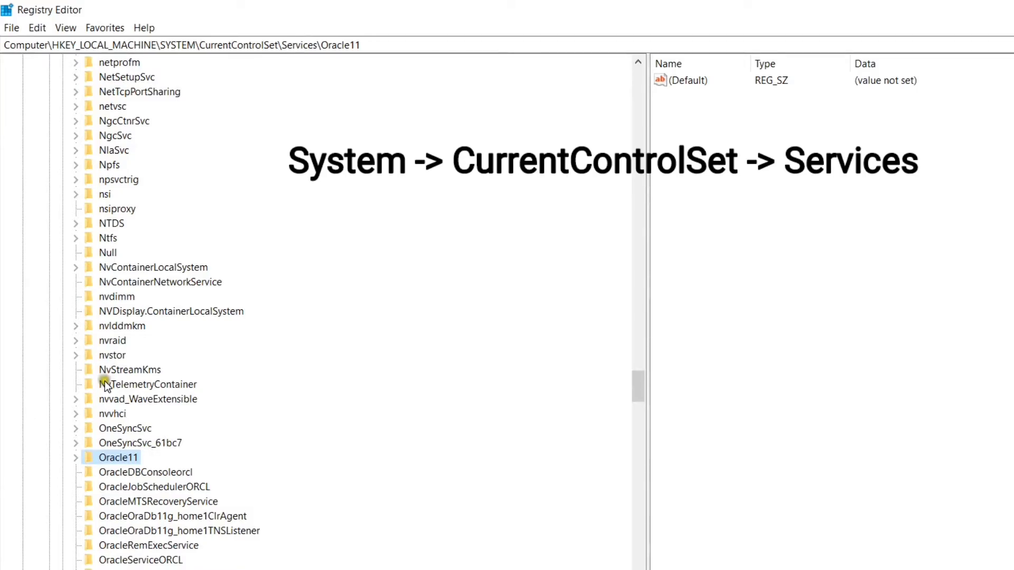
key("o")
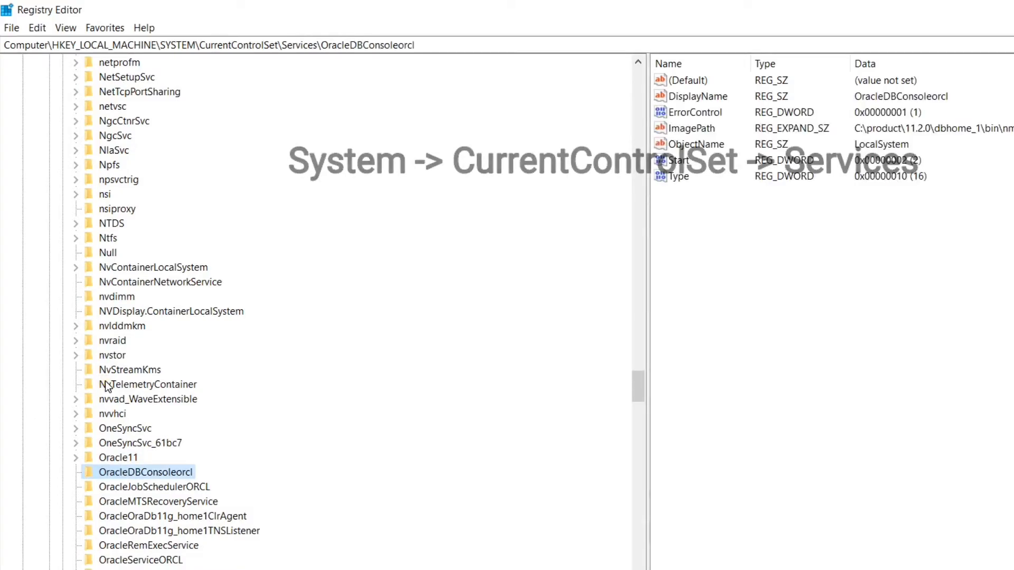
key("Down")
key("Down")
key("Down")
key("Down")
key("Down")
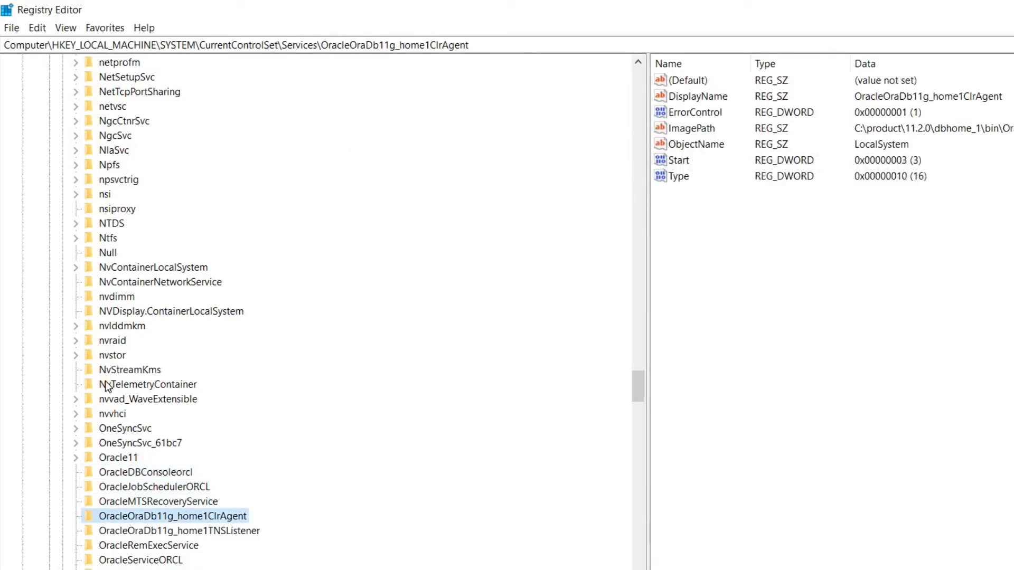
key("Down")
key("Down")
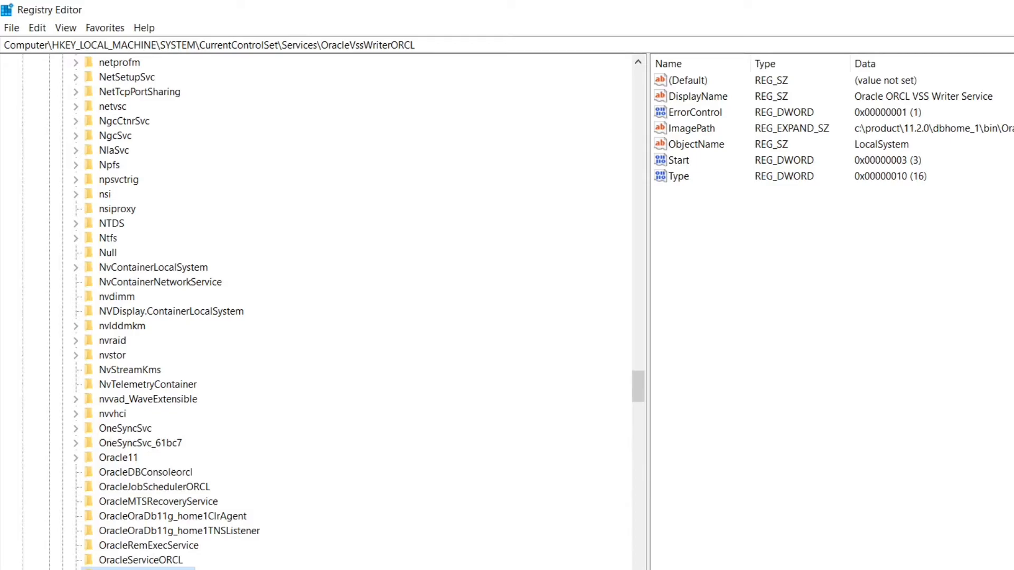
key("alt+F4")
left_click(698, 246)
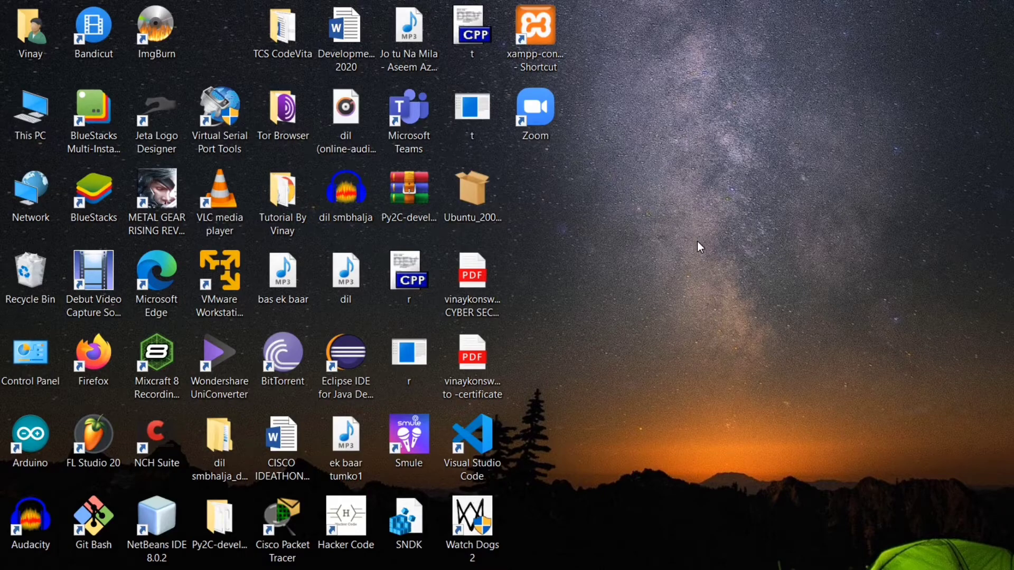
Open Local Disk (E:) from This PC, then return to the fail (1).PNG screenshot in Photos
left_click(15, 563)
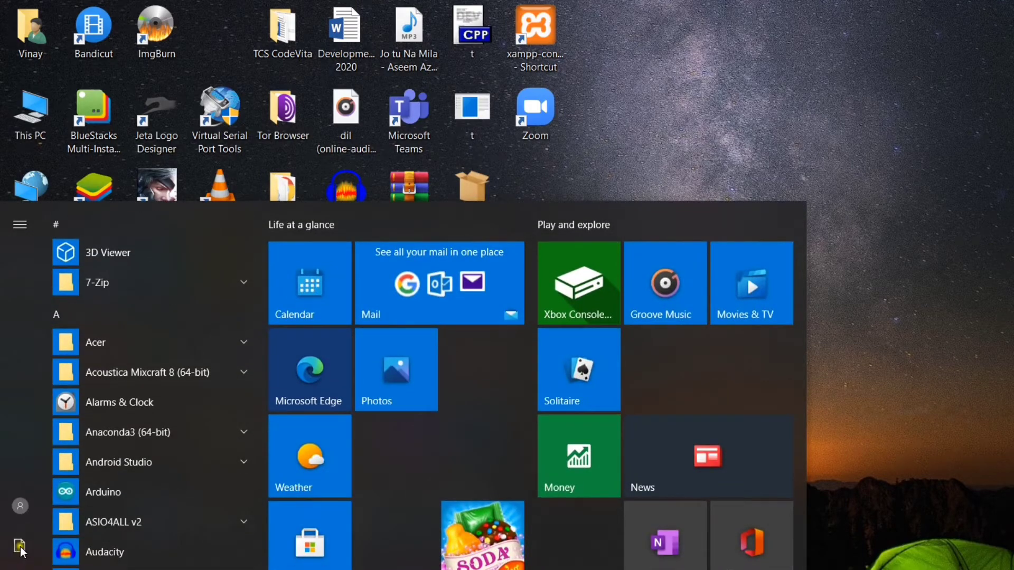
left_click(649, 119)
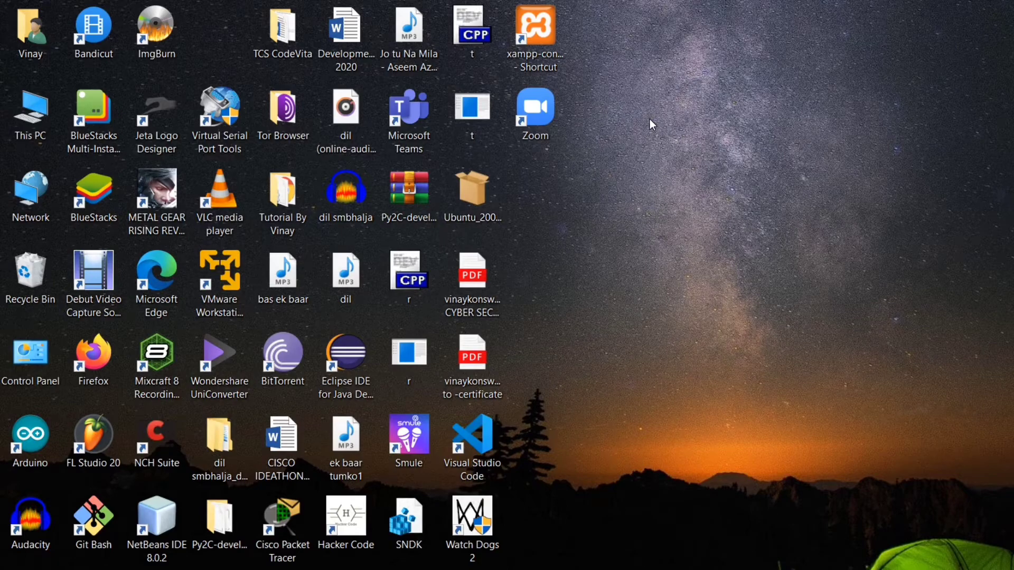
double_click(26, 87)
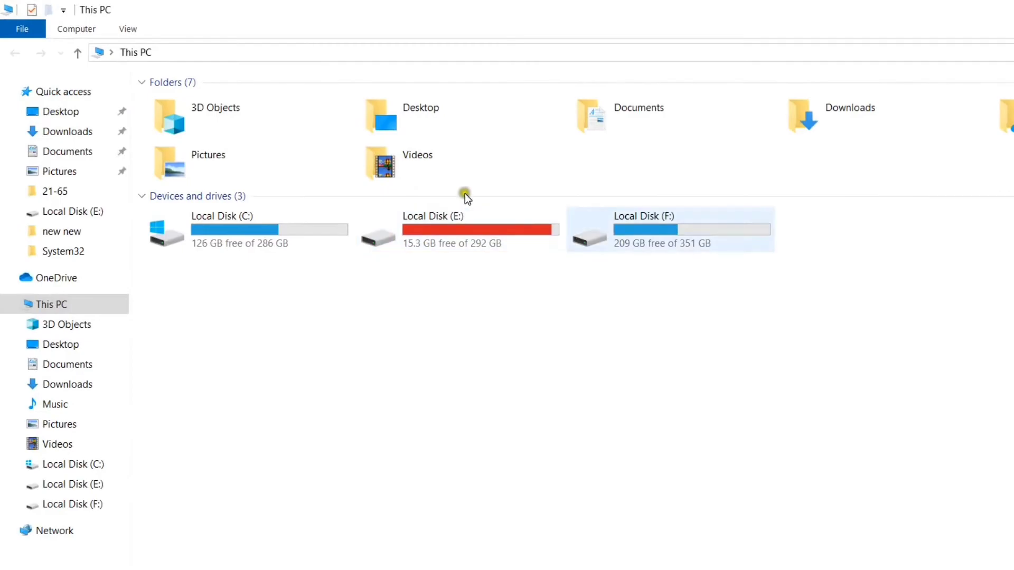
double_click(393, 211)
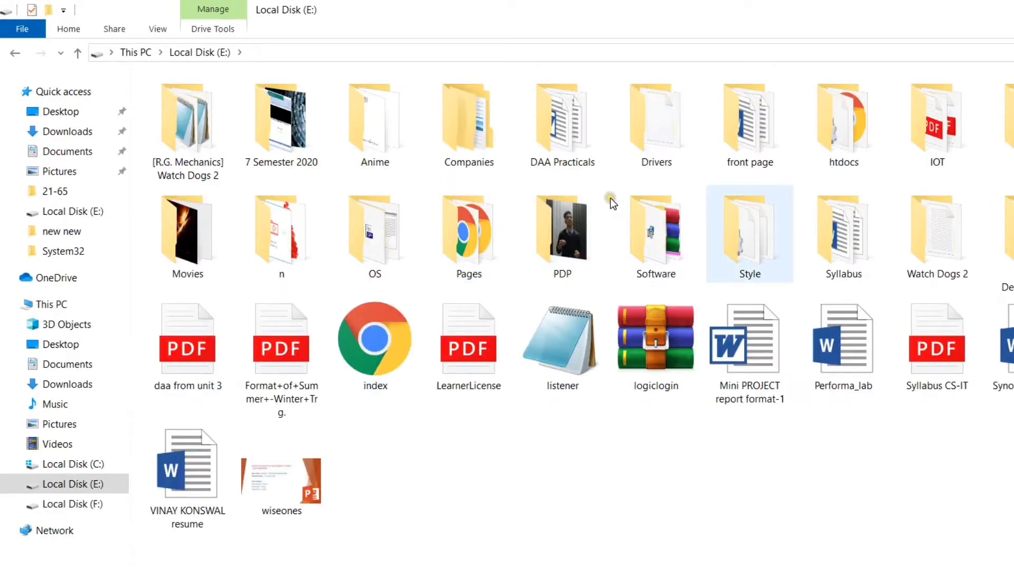
left_click(472, 564)
left_click(581, 564)
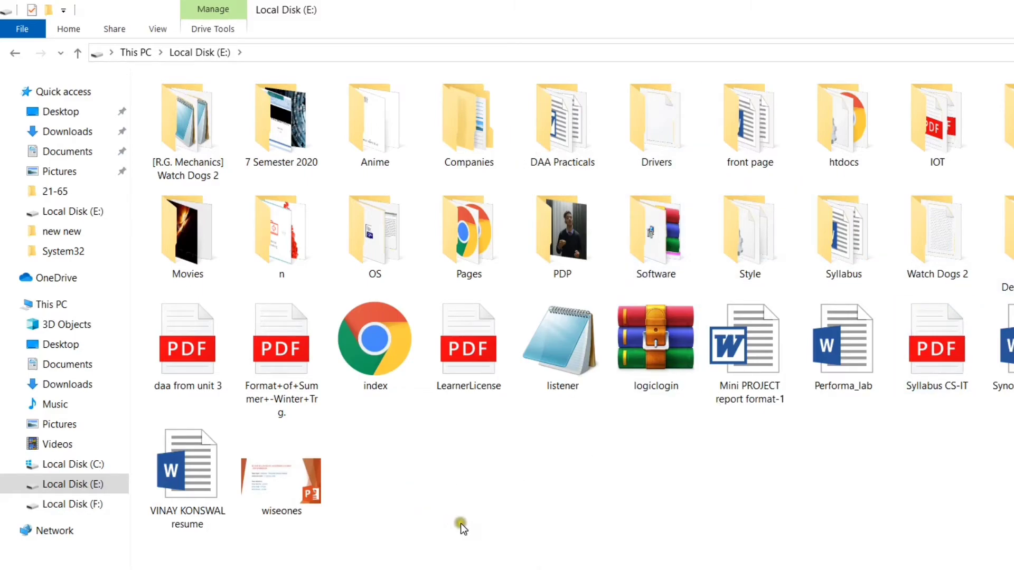
mouse_move(488, 569)
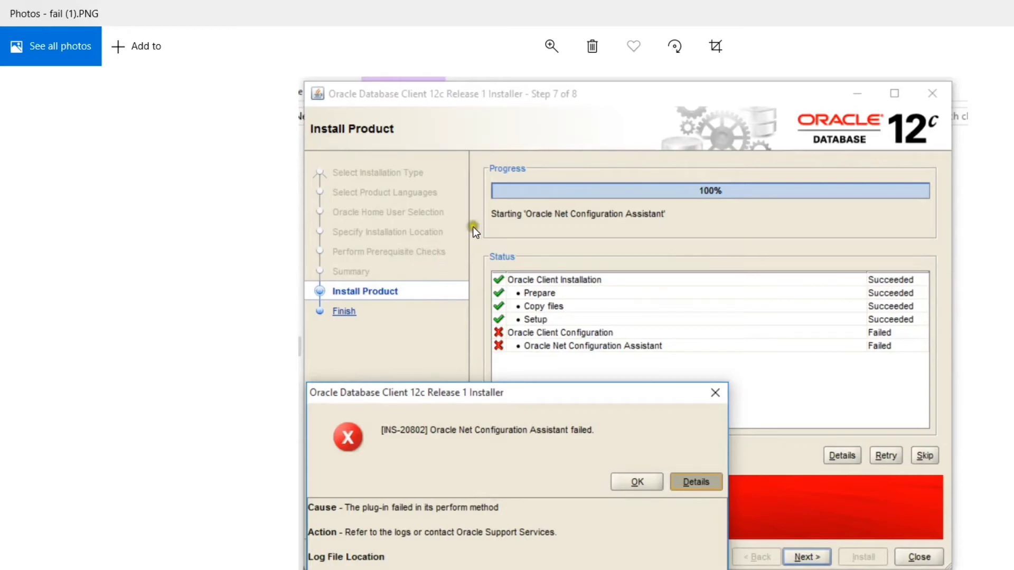
Page back through the Oracle installer screenshots to image008.png, the database-creation-complete screen
key("Right")
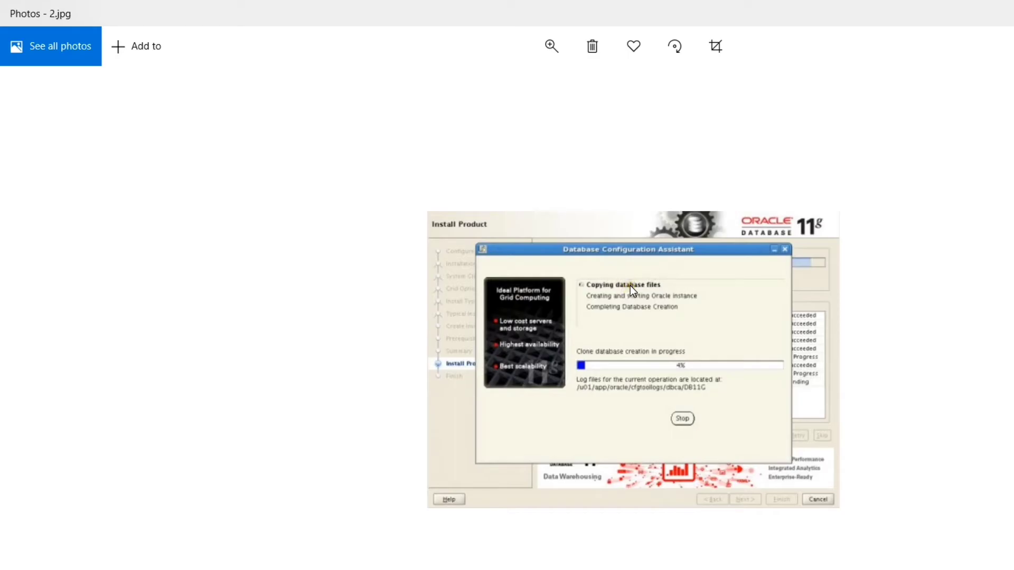
key("Left")
key("Left")
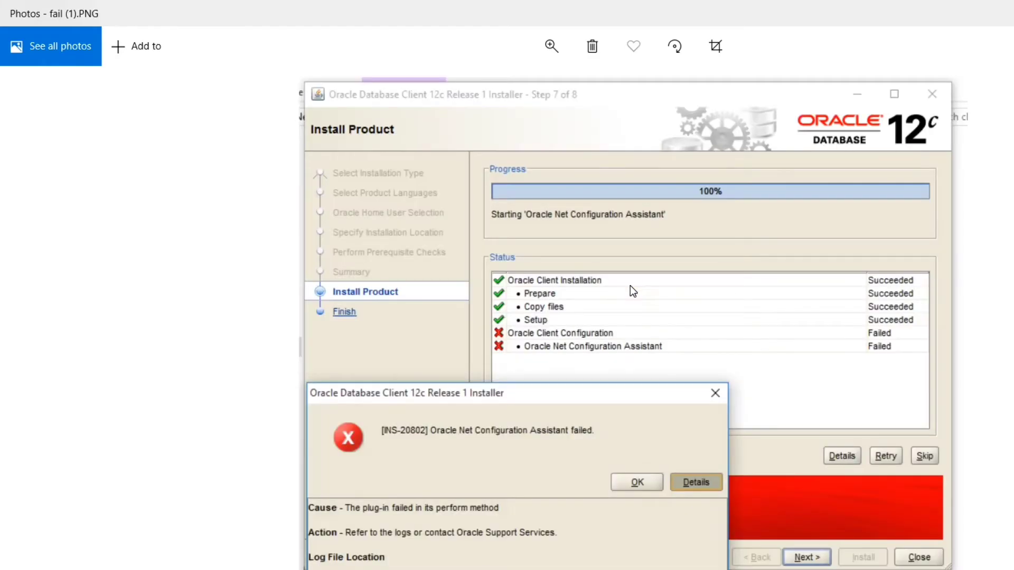
key("Left")
key("Left")
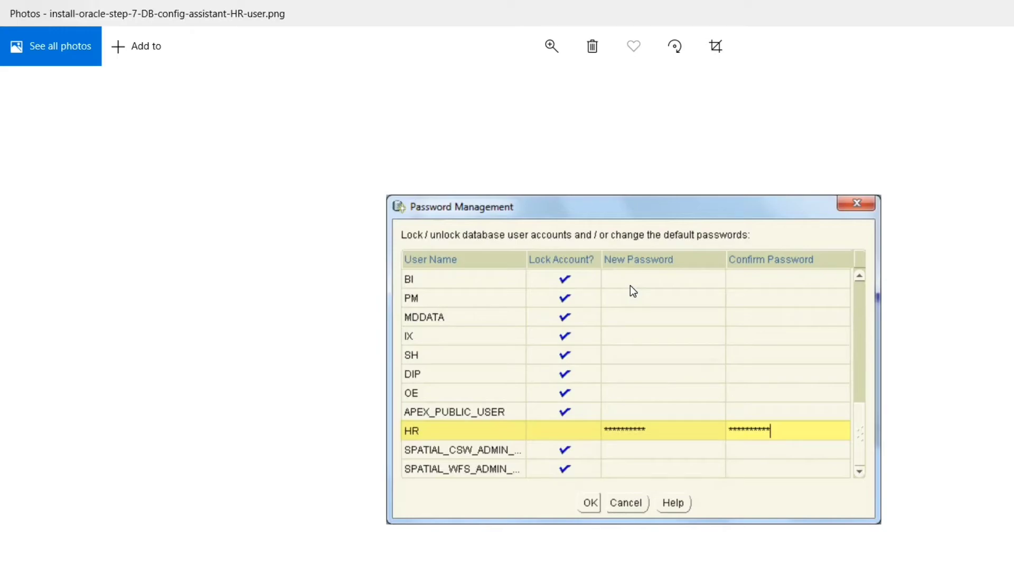
key("Left")
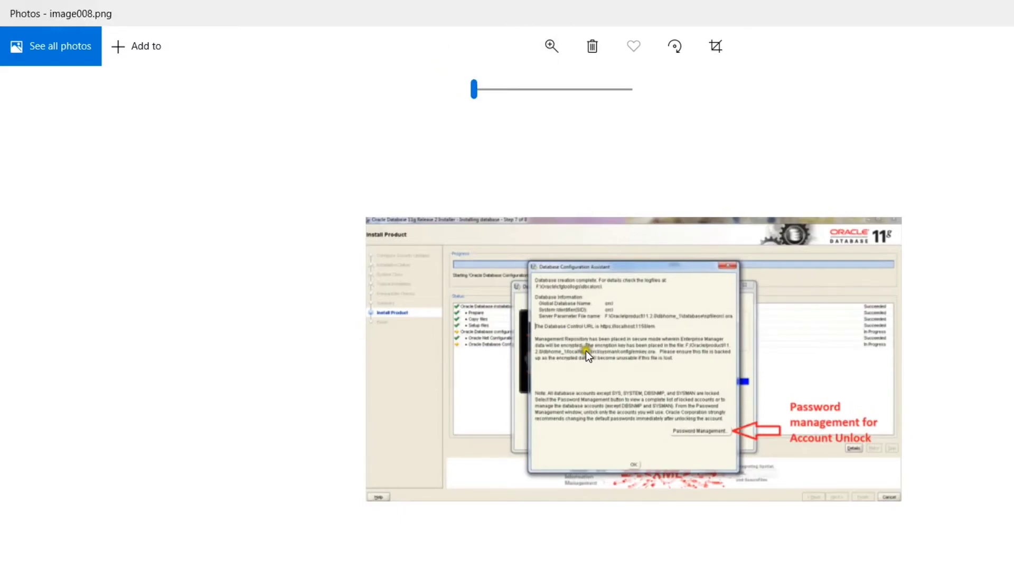
Zoom image008.png to about 67 and pan right so the locked-accounts note is readable
left_click(575, 344)
left_click(445, 42)
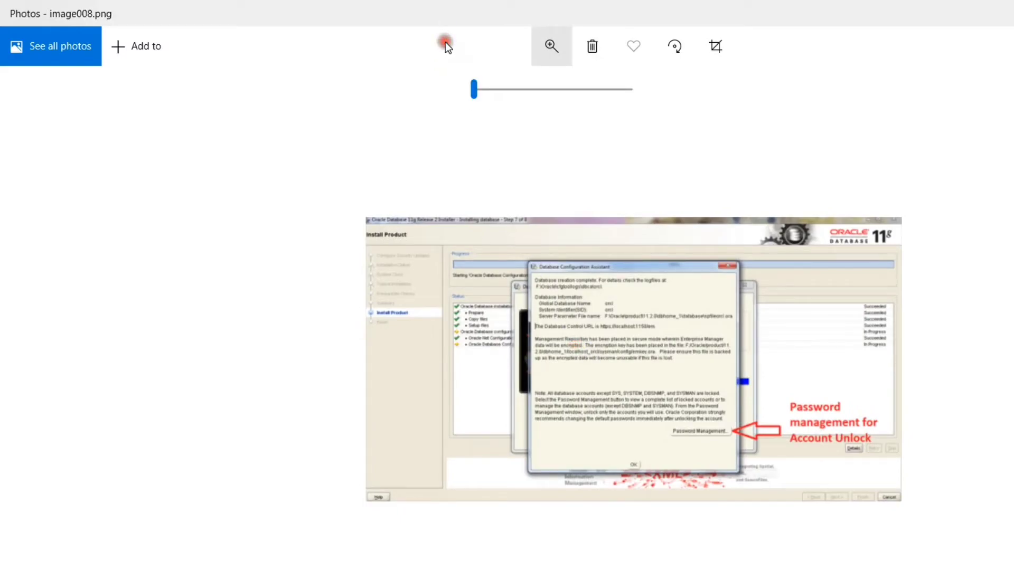
left_click_drag(388, 74, 534, 71)
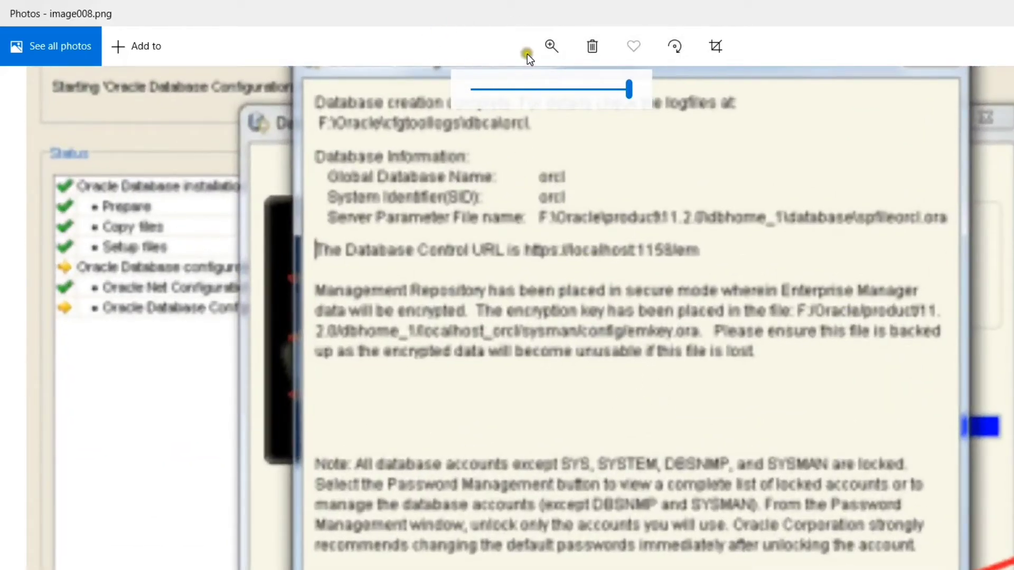
left_click(502, 65)
left_click_drag(503, 65, 464, 71)
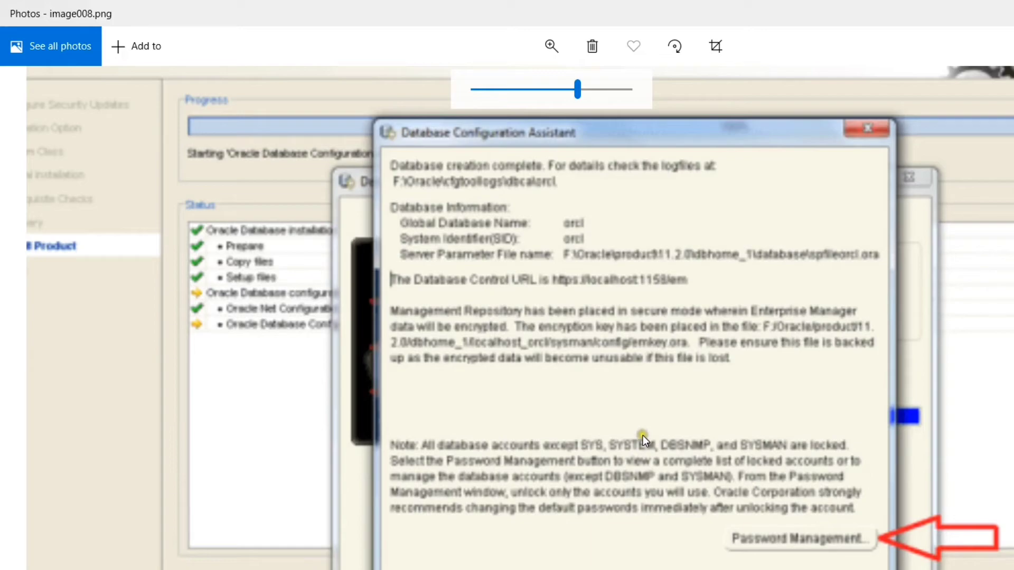
key("Right")
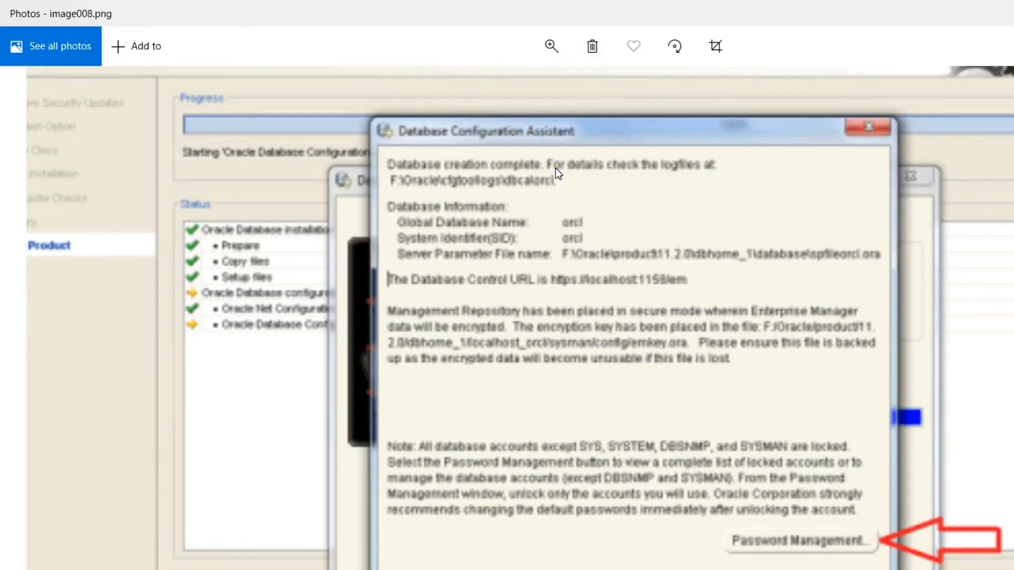
key("Right")
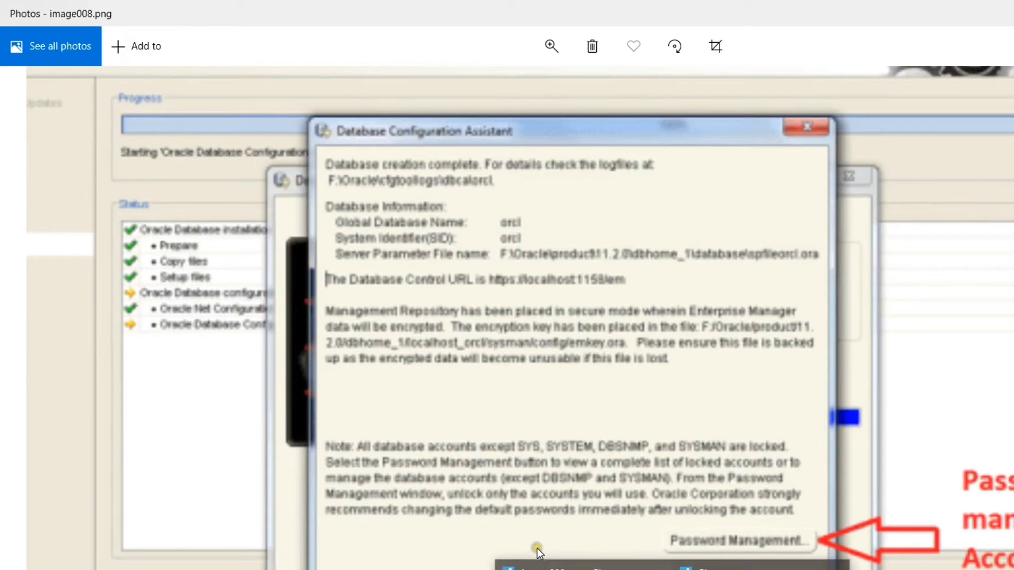
left_click(430, 36)
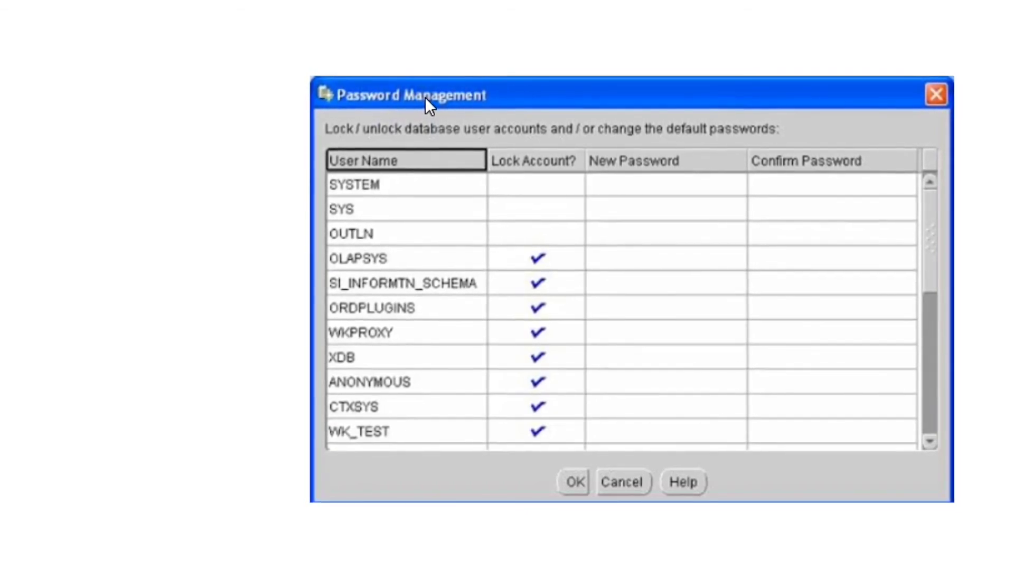
Review the Password Management screenshot with SYSTEM and SYS unlocked, then bring up a new Command Prompt
left_click(410, 97)
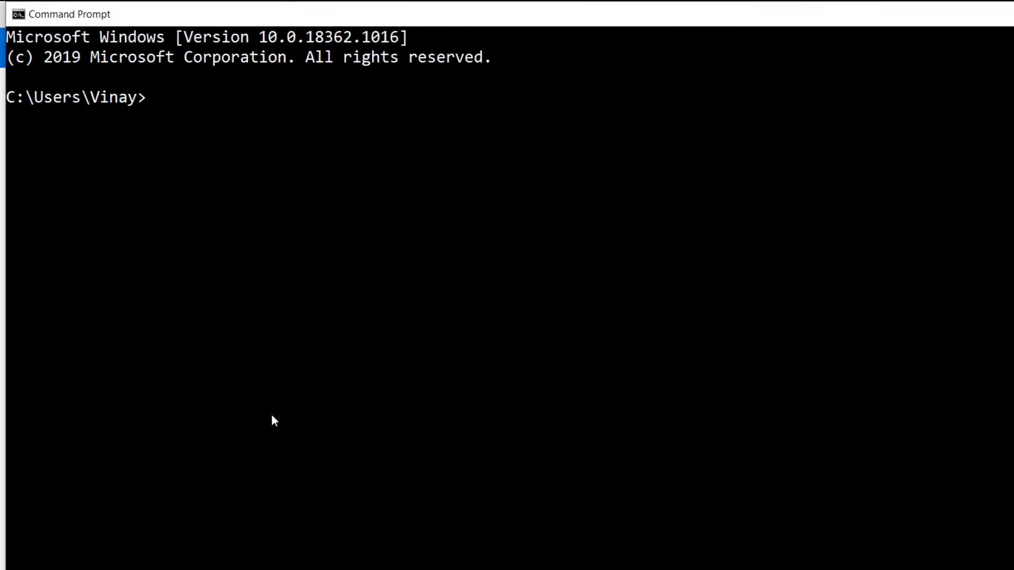
Run sqlplus, log in as system with its password, and select the Oracle Database 11g connection banner
type("s")
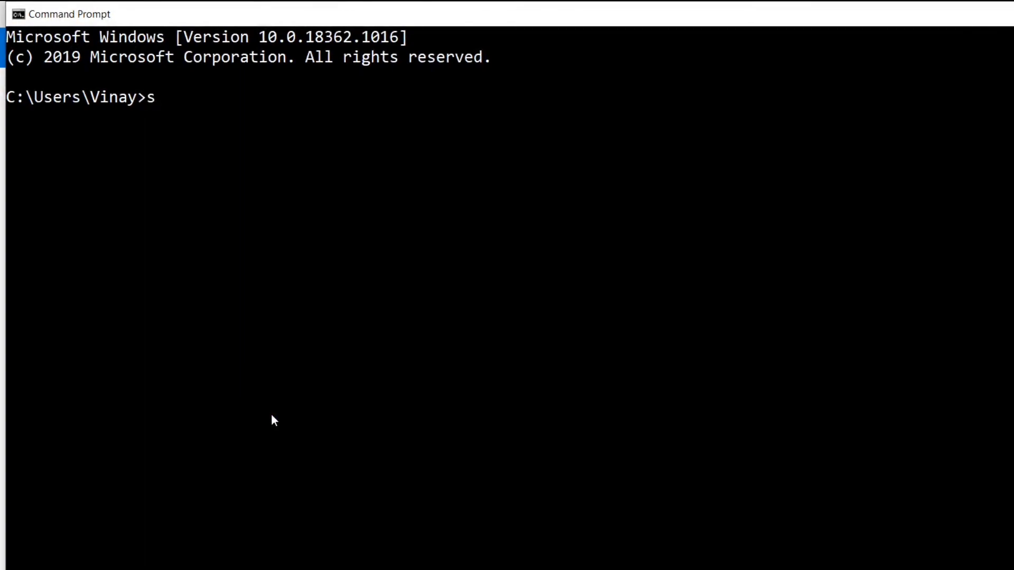
type("qlplus")
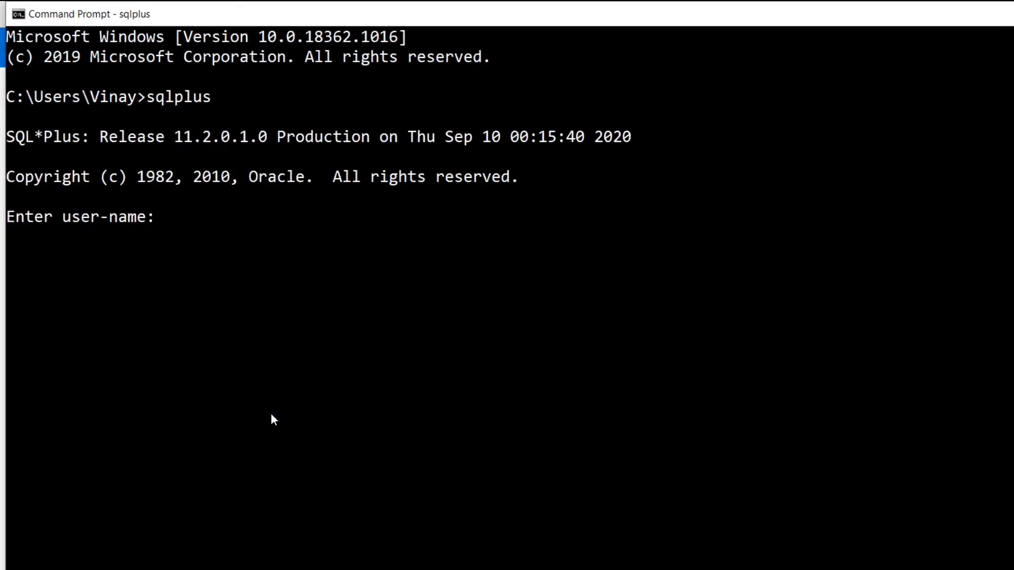
type("system")
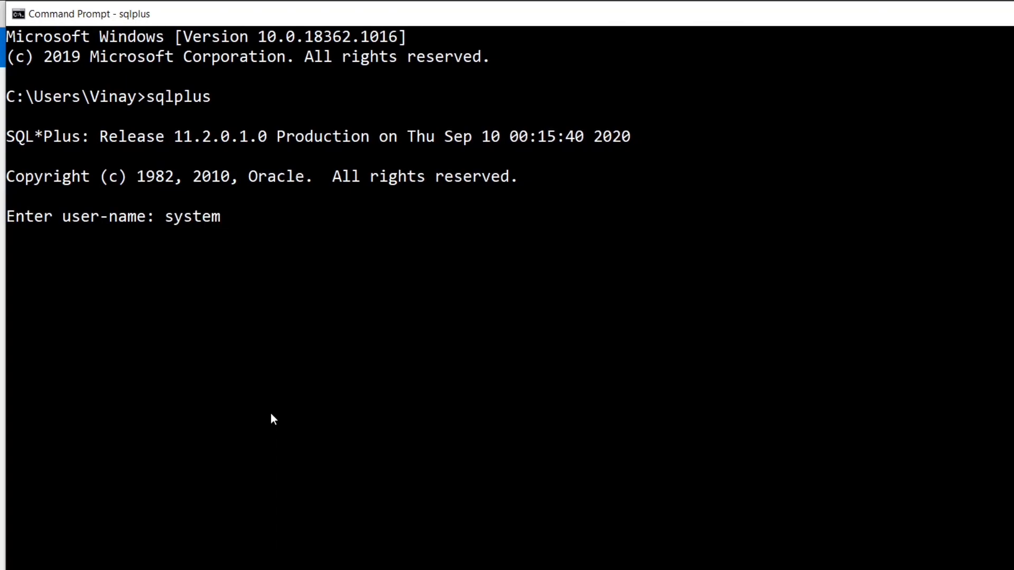
key("Return")
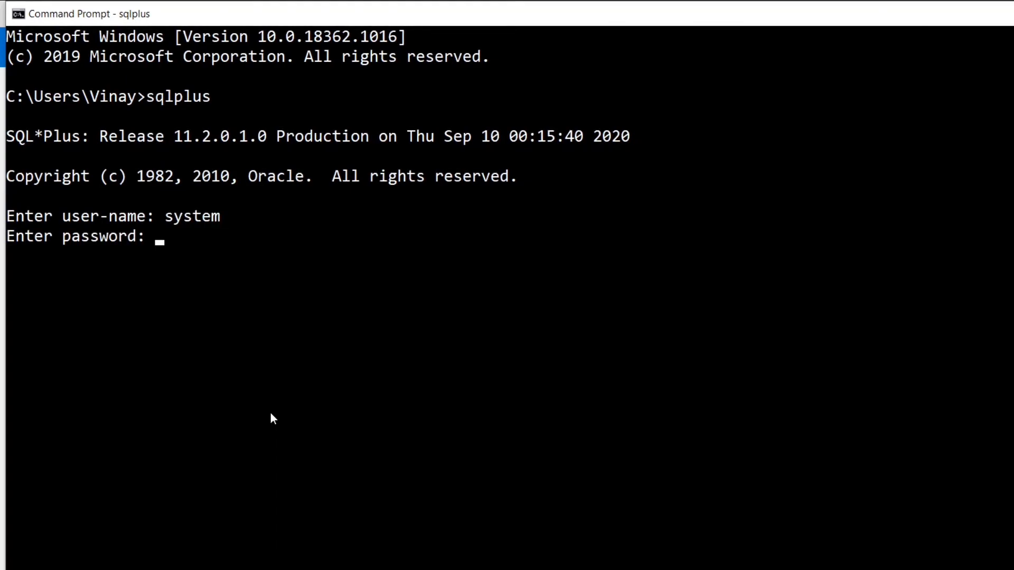
key("Return")
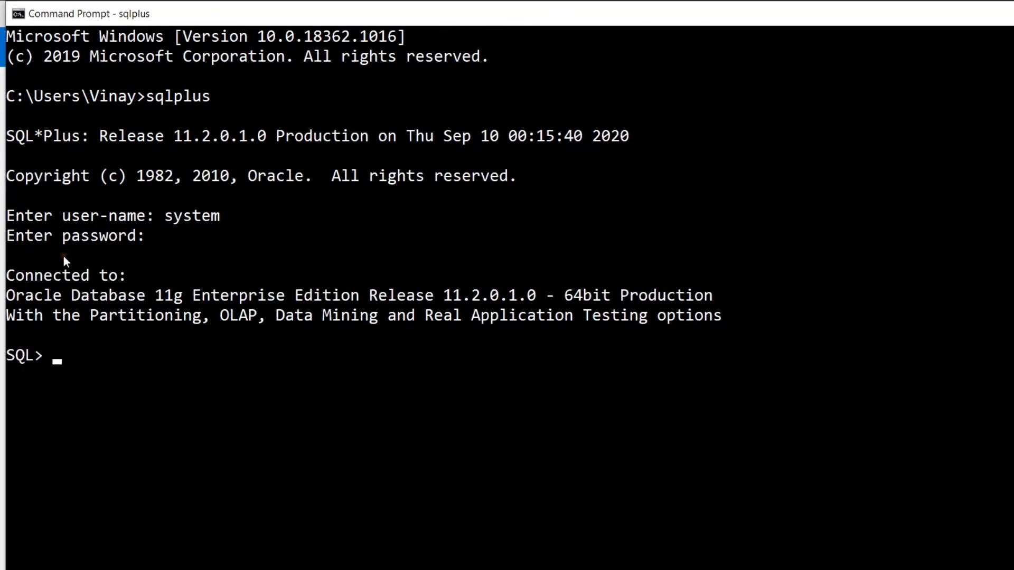
left_click_drag(577, 266, 7, 217)
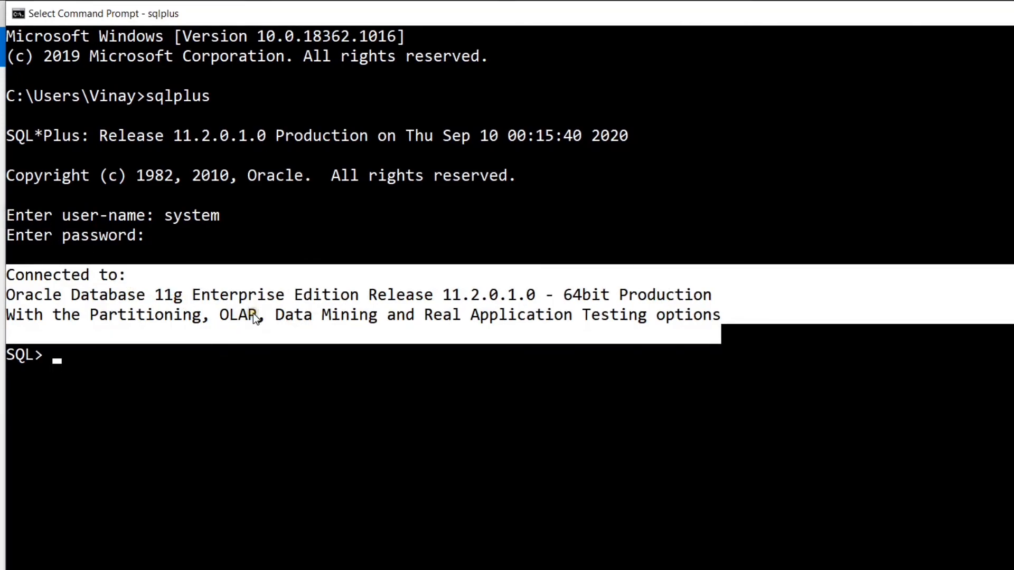
key("Up")
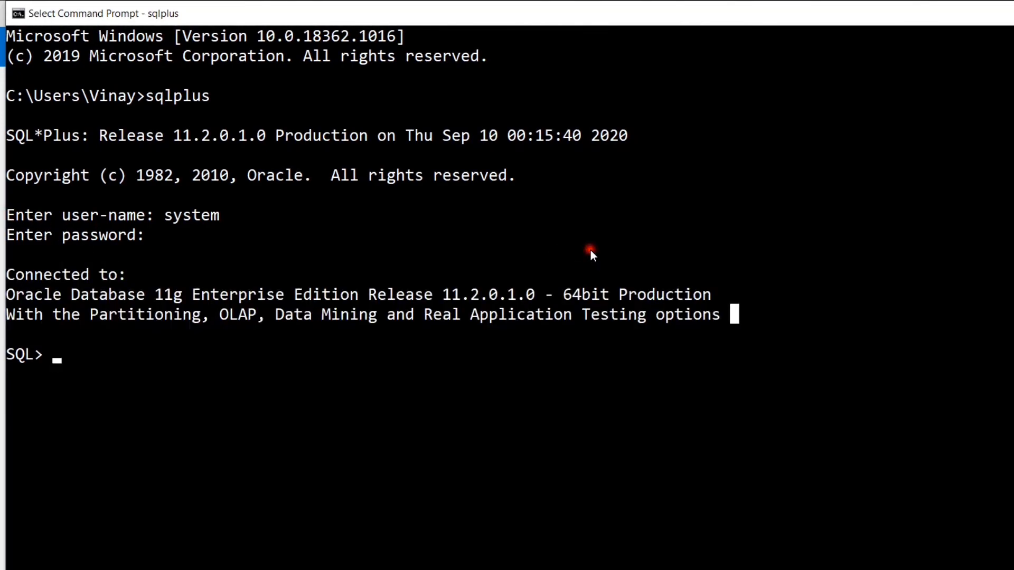
left_click_drag(577, 254, 64, 249)
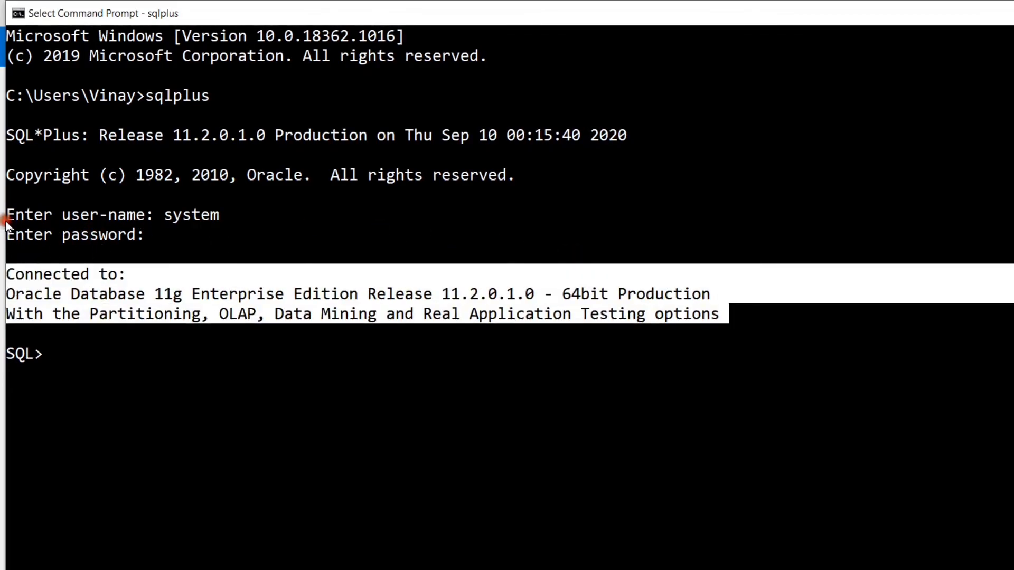